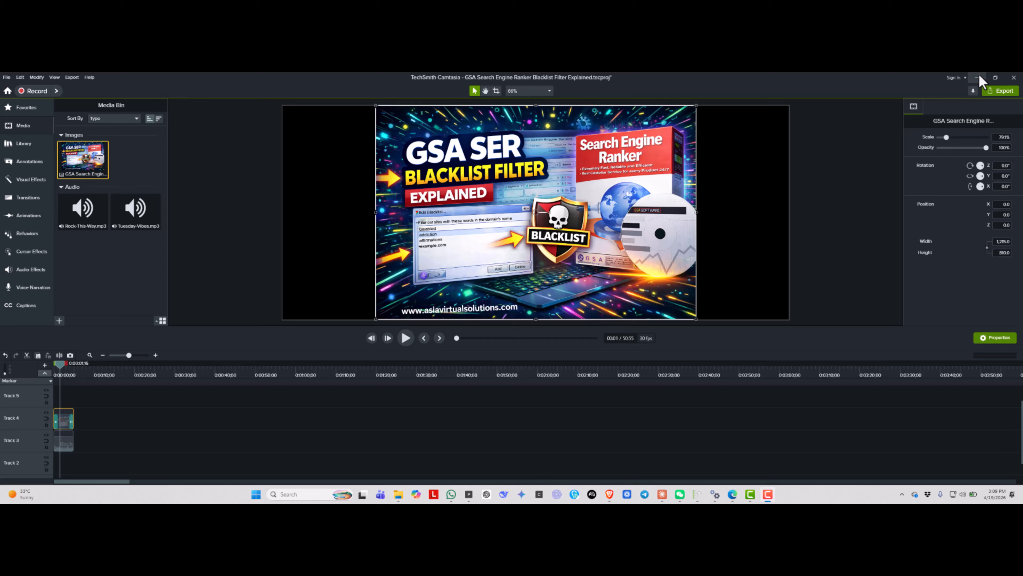
- Minimize the video editor, switch to GSA Search Engine Ranker and open the Filter section of its options
{"action": "left_click", "coordinate": [978, 77]}
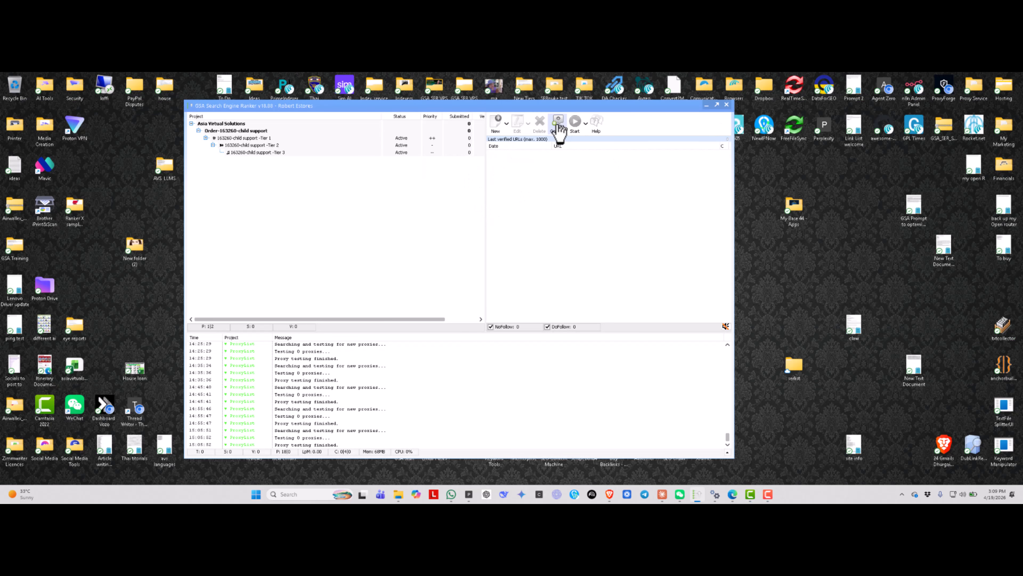
{"action": "left_click_drag", "start_coordinate": [490, 104], "coordinate": [469, 95]}
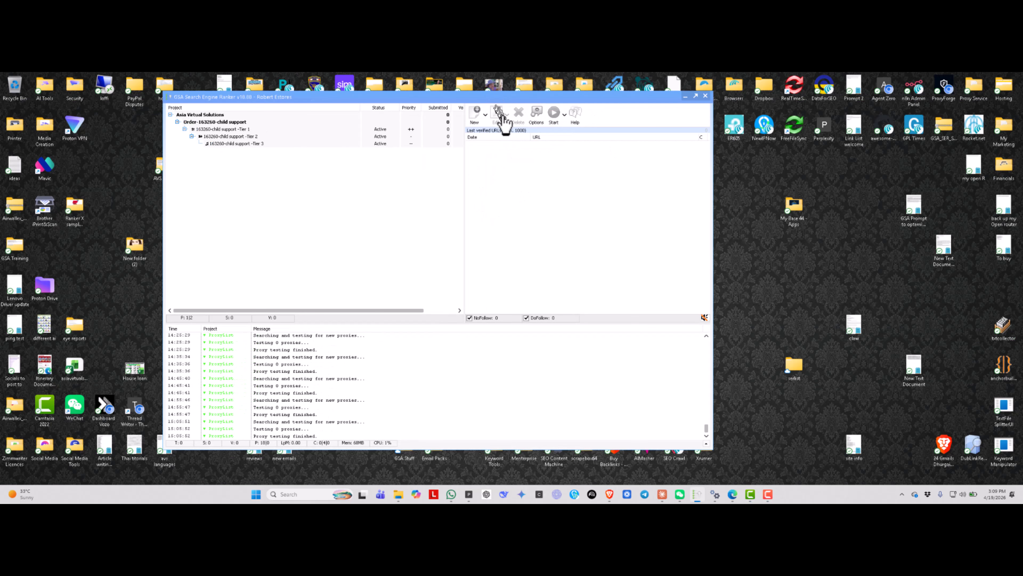
{"action": "left_click", "coordinate": [536, 114]}
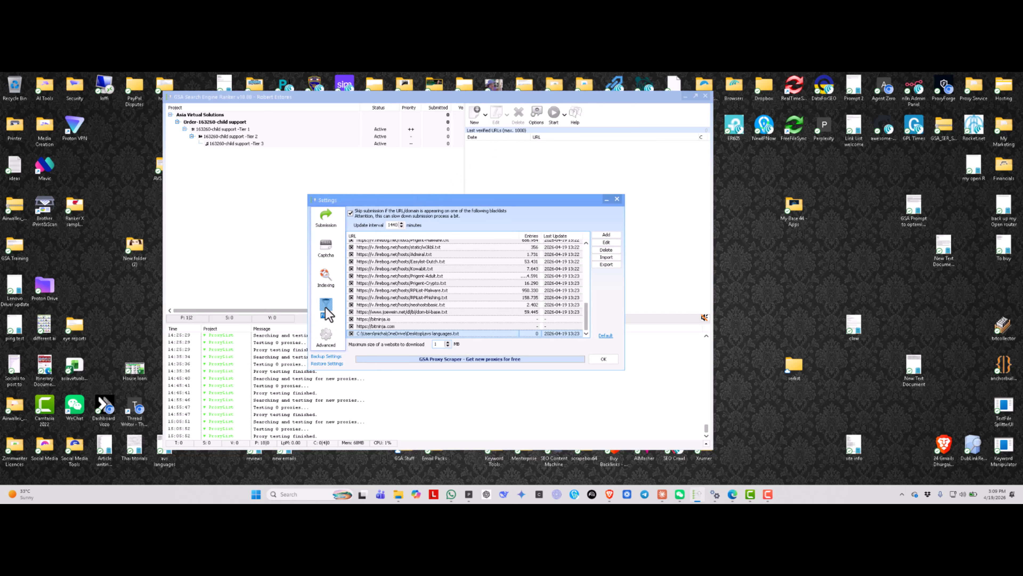
{"action": "left_click", "coordinate": [326, 222]}
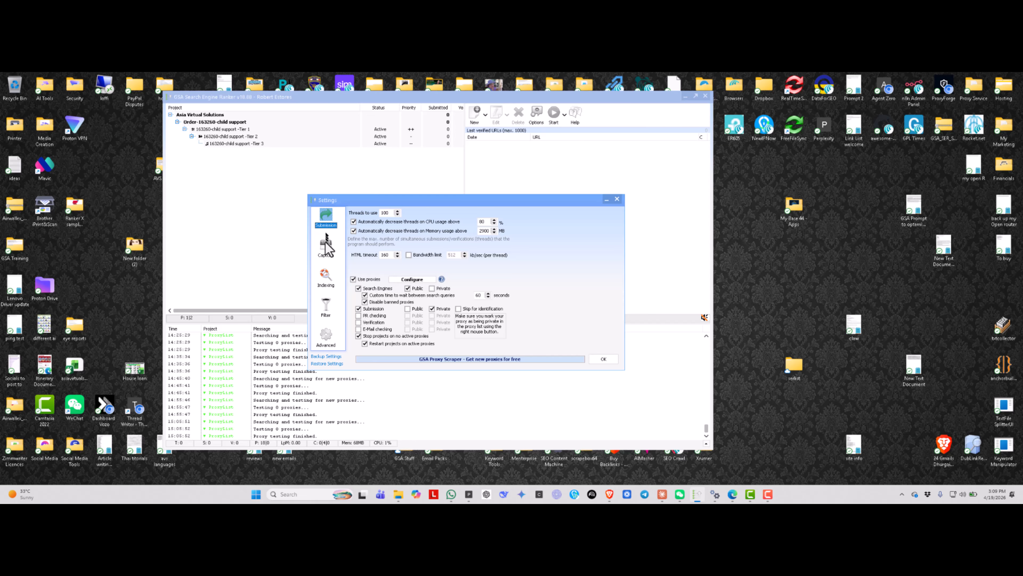
{"action": "left_click", "coordinate": [326, 247]}
{"action": "left_click", "coordinate": [326, 278]}
{"action": "left_click", "coordinate": [327, 309]}
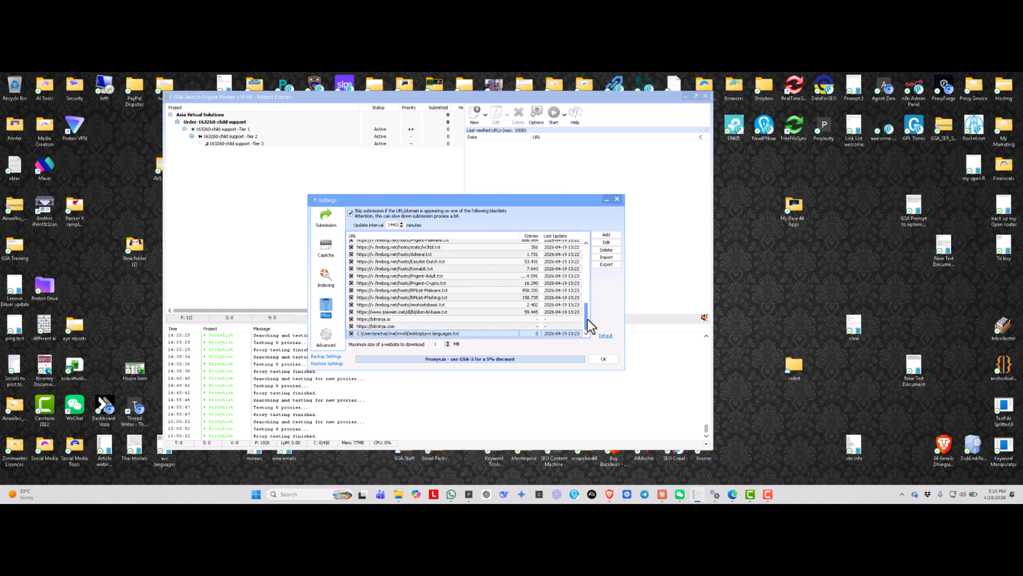
- Look through the full list of blacklist URLs, their entry counts and last update dates in the Filter settings
{"action": "left_click_drag", "start_coordinate": [587, 319], "coordinate": [584, 252]}
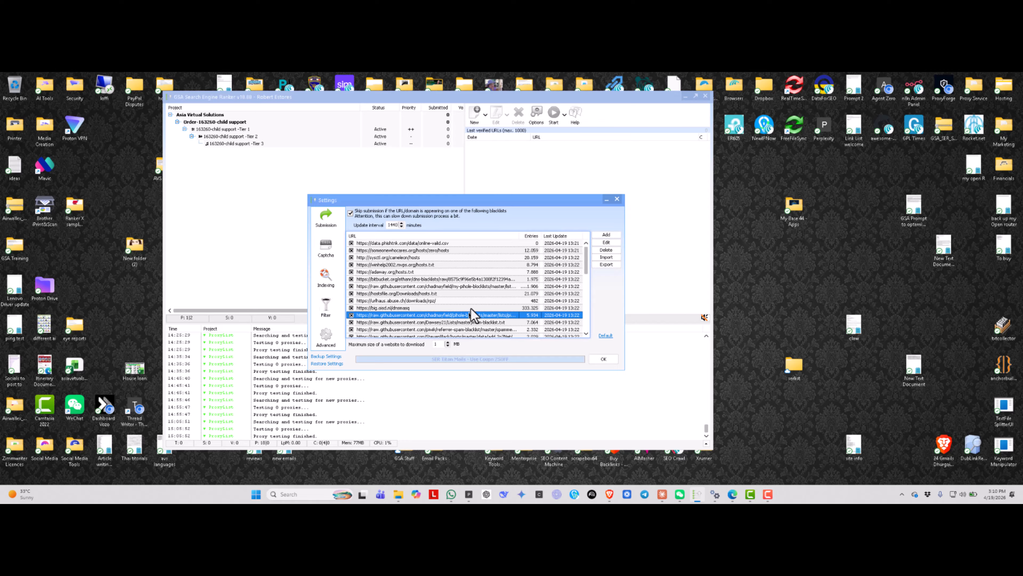
{"action": "scroll", "coordinate": [468, 315], "scroll_direction": "down", "scroll_amount": 5}
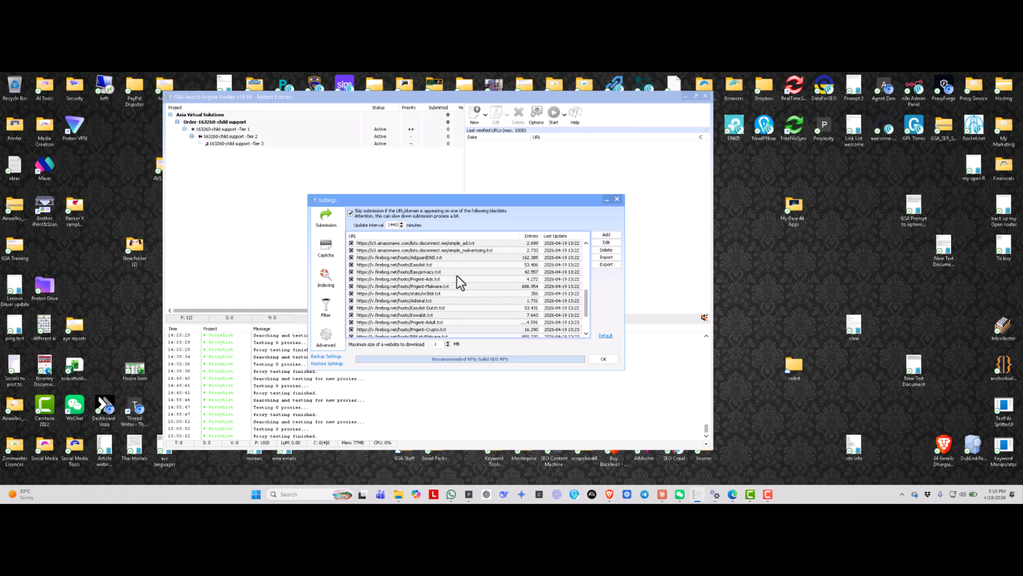
{"action": "scroll", "coordinate": [464, 281], "scroll_direction": "up", "scroll_amount": 2}
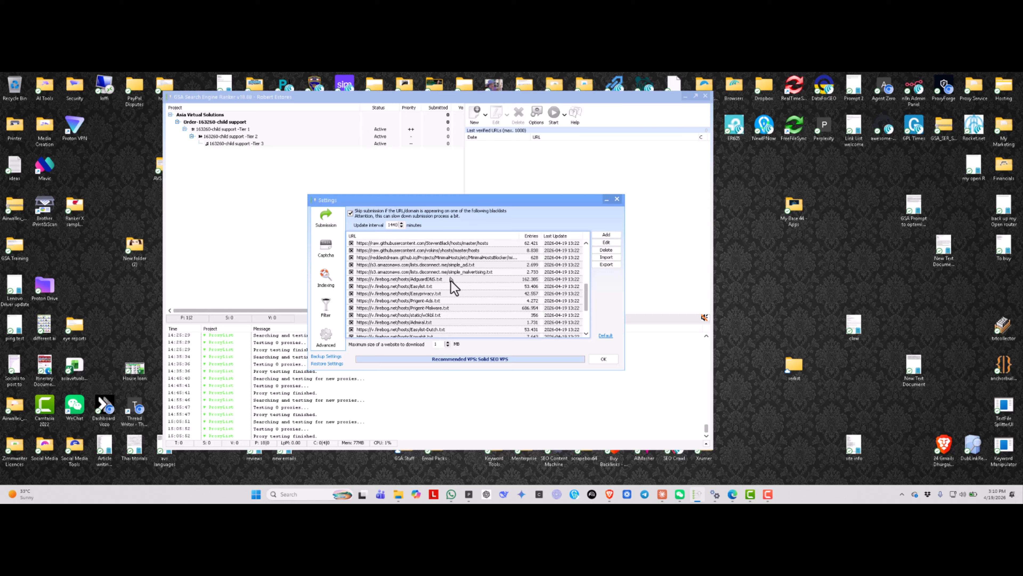
{"action": "scroll", "coordinate": [451, 281], "scroll_direction": "down", "scroll_amount": 3}
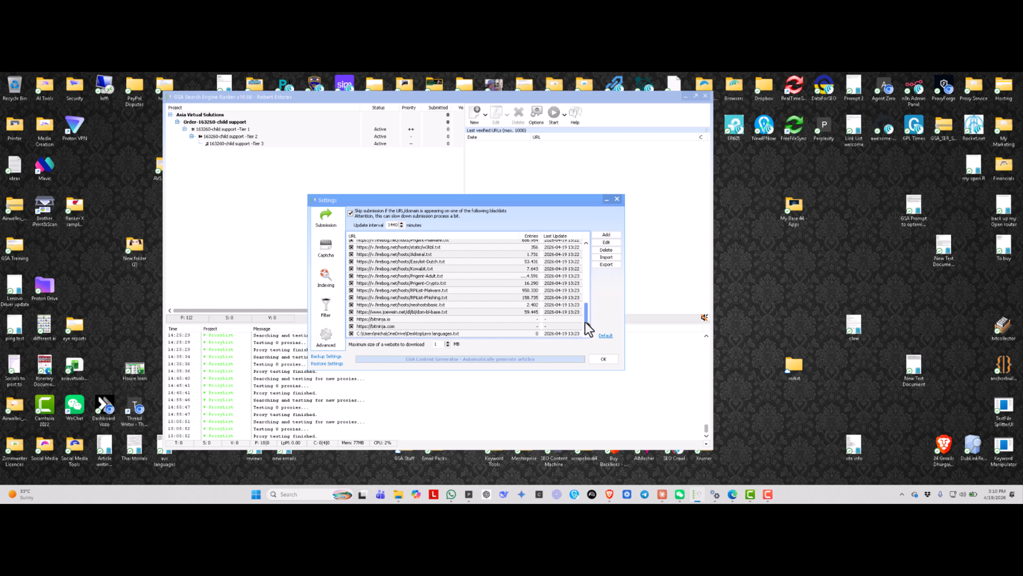
{"action": "left_click_drag", "start_coordinate": [586, 325], "coordinate": [578, 261]}
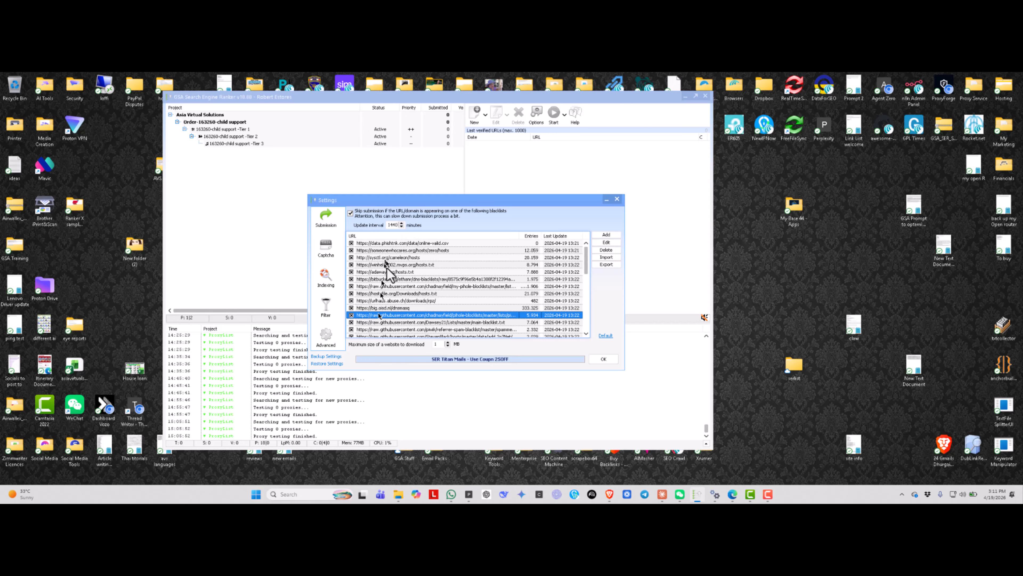
{"action": "scroll", "coordinate": [399, 272], "scroll_direction": "down", "scroll_amount": 4}
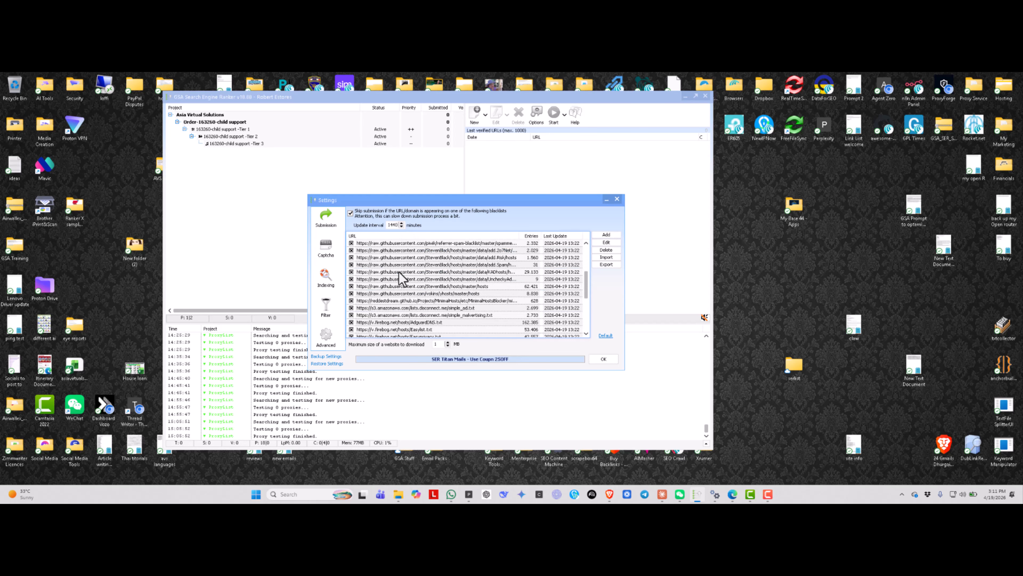
{"action": "scroll", "coordinate": [399, 272], "scroll_direction": "down", "scroll_amount": 5}
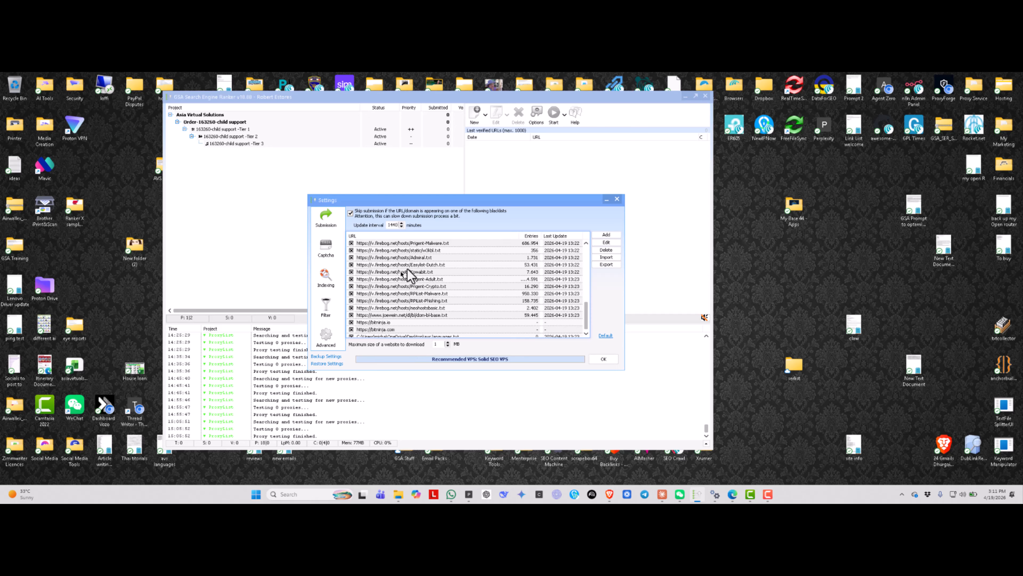
- Turn the option to skip submission for blacklisted URLs or domains off and back on
{"action": "left_click", "coordinate": [352, 213]}
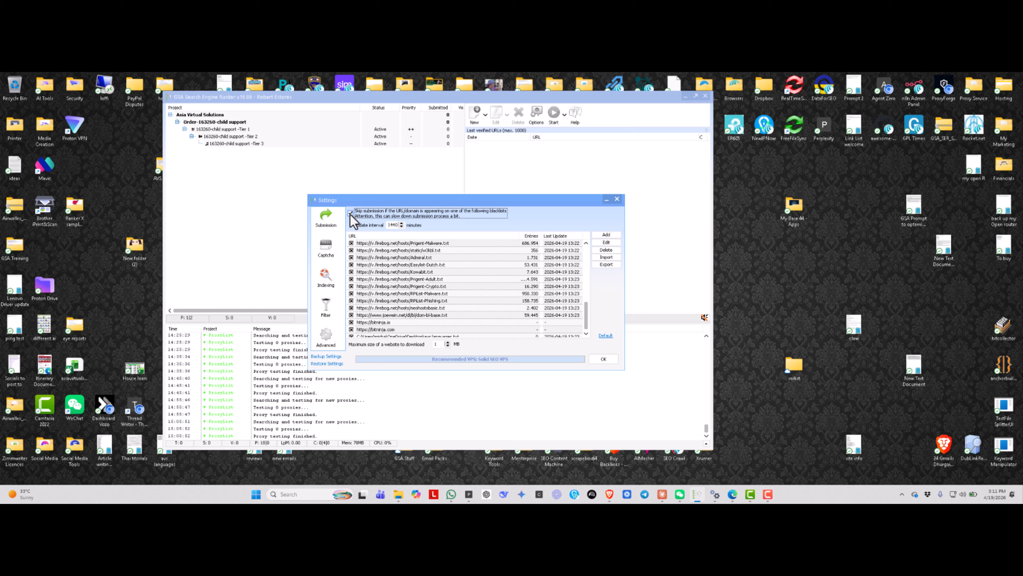
{"action": "left_click", "coordinate": [352, 214]}
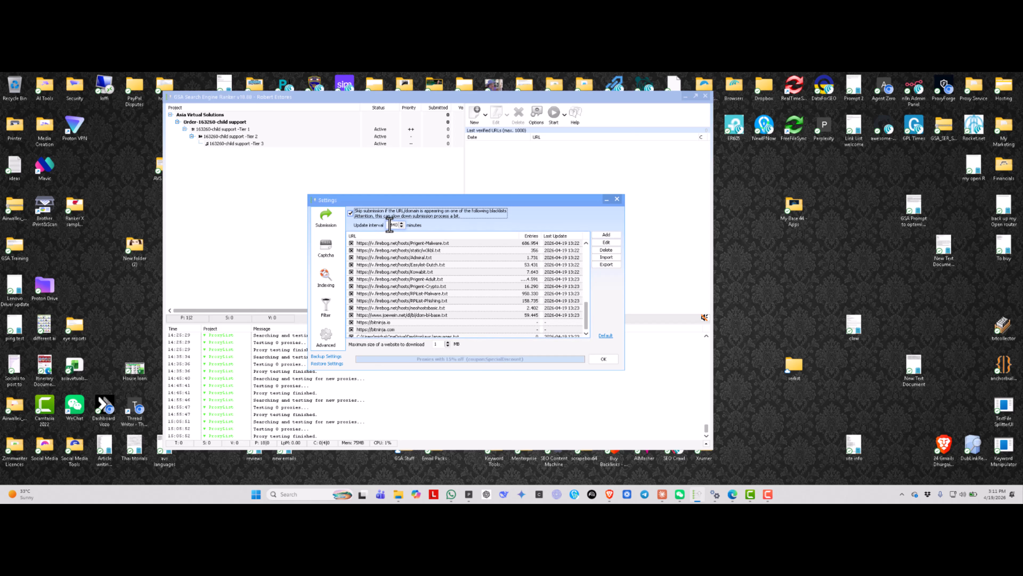
- Open Calculator and divide 1144 by 60 to convert the blacklist update interval from minutes to hours
{"action": "left_click_drag", "start_coordinate": [393, 224], "coordinate": [402, 224]}
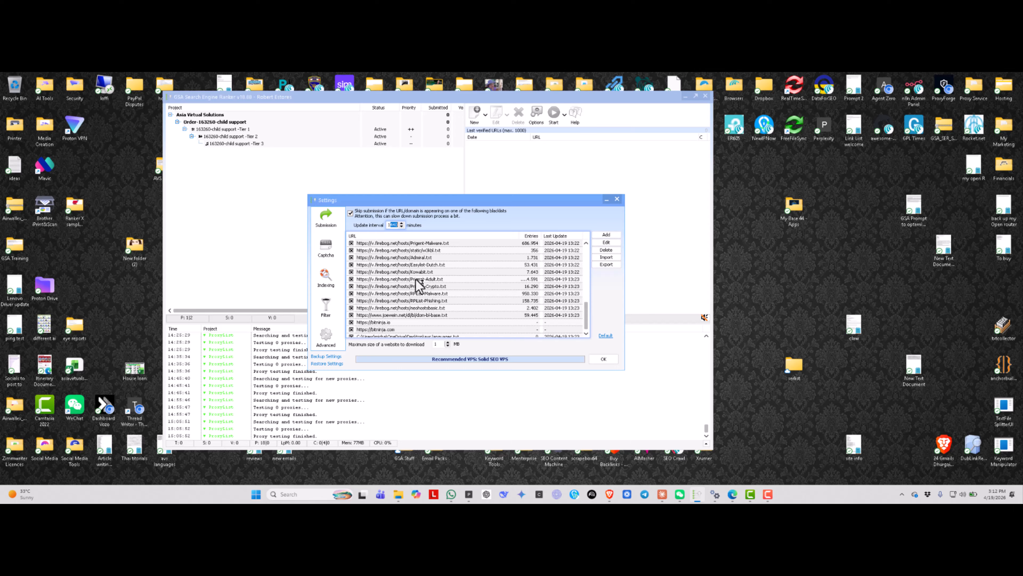
{"action": "key", "text": "XF86Calculator"}
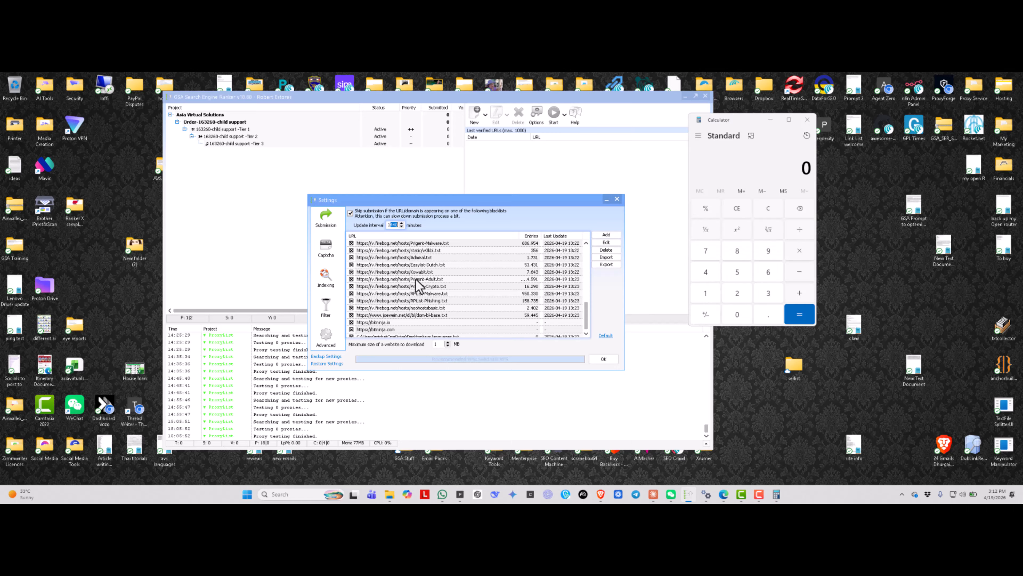
{"action": "type", "text": "144"}
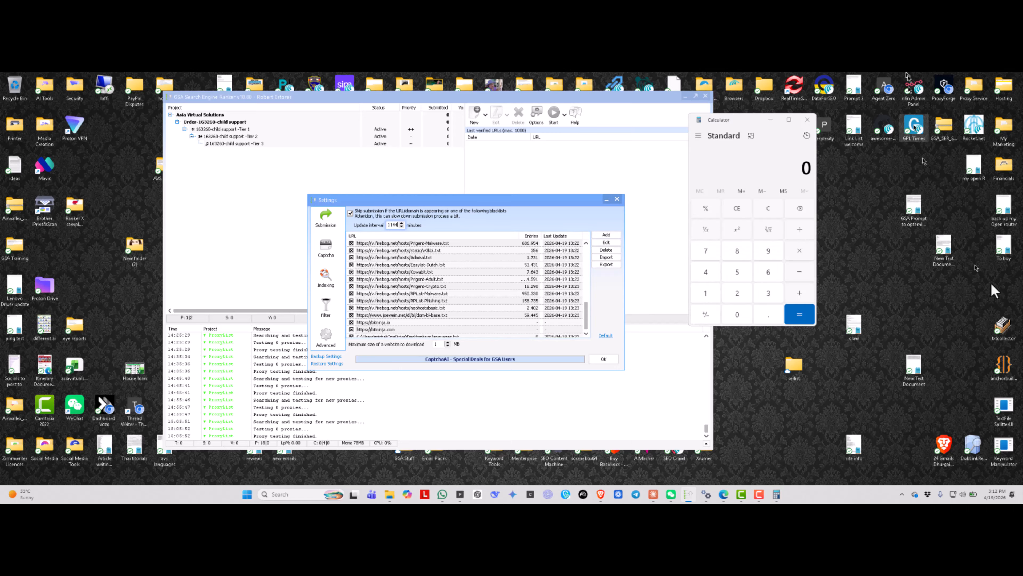
{"action": "left_click", "coordinate": [767, 166]}
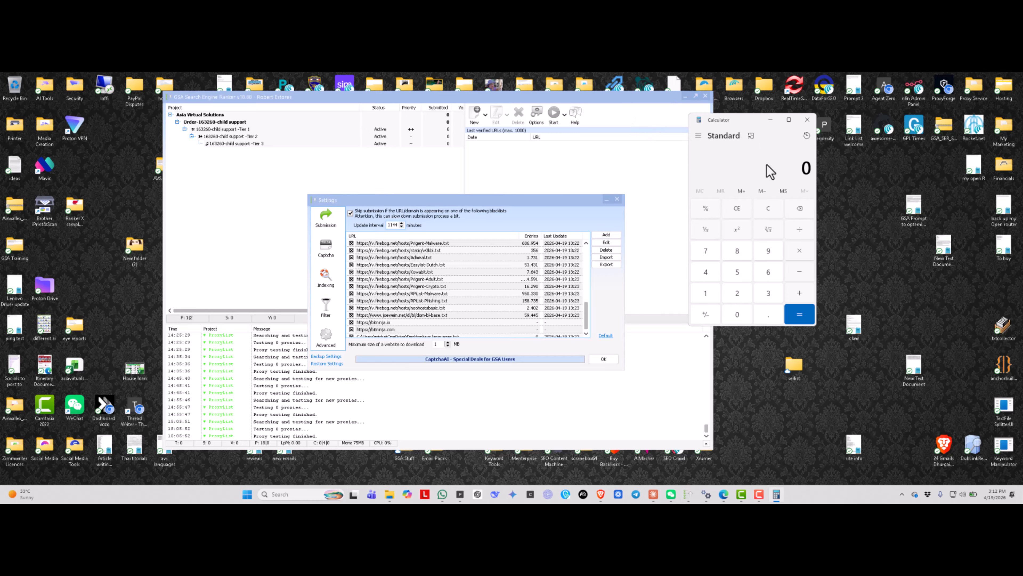
{"action": "type", "text": "1400"}
{"action": "key", "text": "BackSpace"}
{"action": "key", "text": "BackSpace"}
{"action": "type", "text": "40"}
{"action": "key", "text": "BackSpace"}
{"action": "key", "text": "BackSpace"}
{"action": "type", "text": "144"}
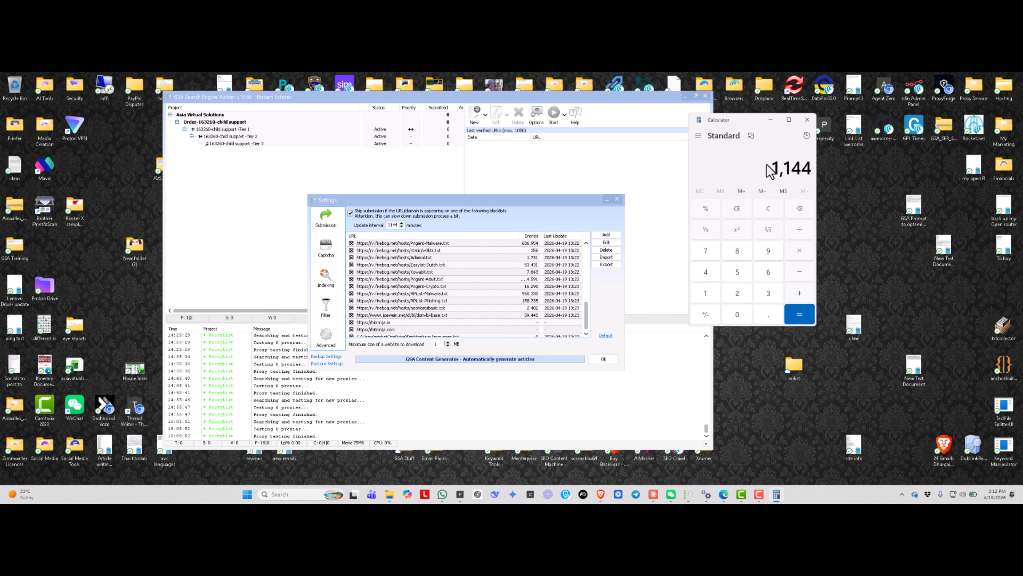
{"action": "type", "text": " ÷ 60"}
{"action": "key", "text": "Return"}
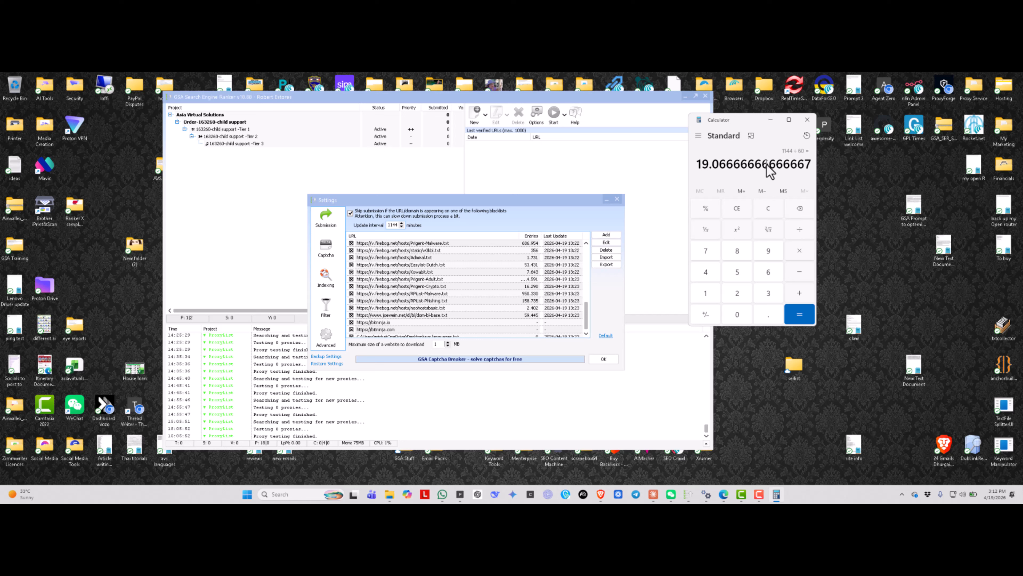
- Clear the previous calculation and multiply 60 by 6 in Calculator
{"action": "double_click", "coordinate": [391, 225]}
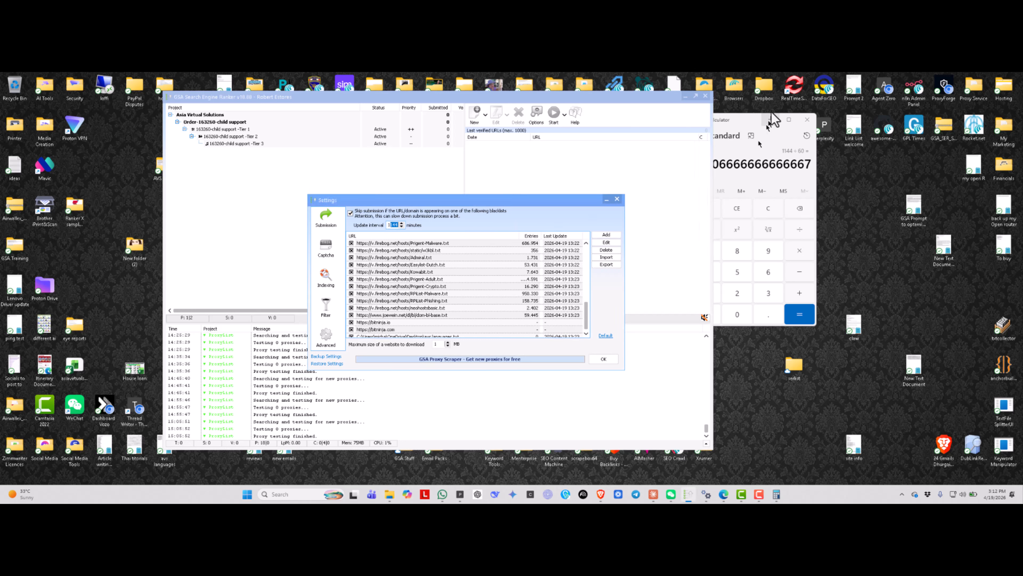
{"action": "left_click", "coordinate": [745, 129]}
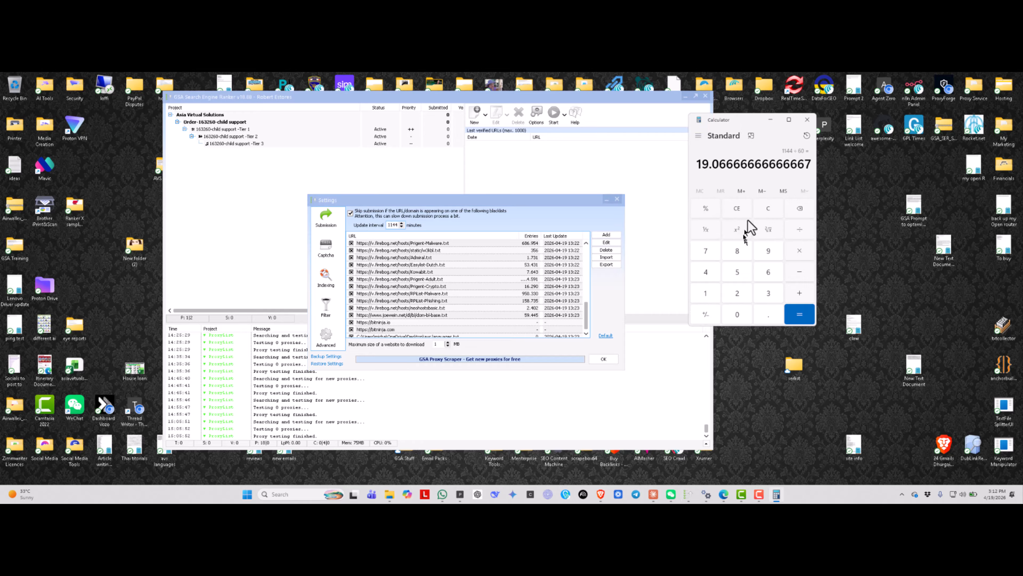
{"action": "left_click", "coordinate": [738, 209]}
{"action": "left_click", "coordinate": [768, 270]}
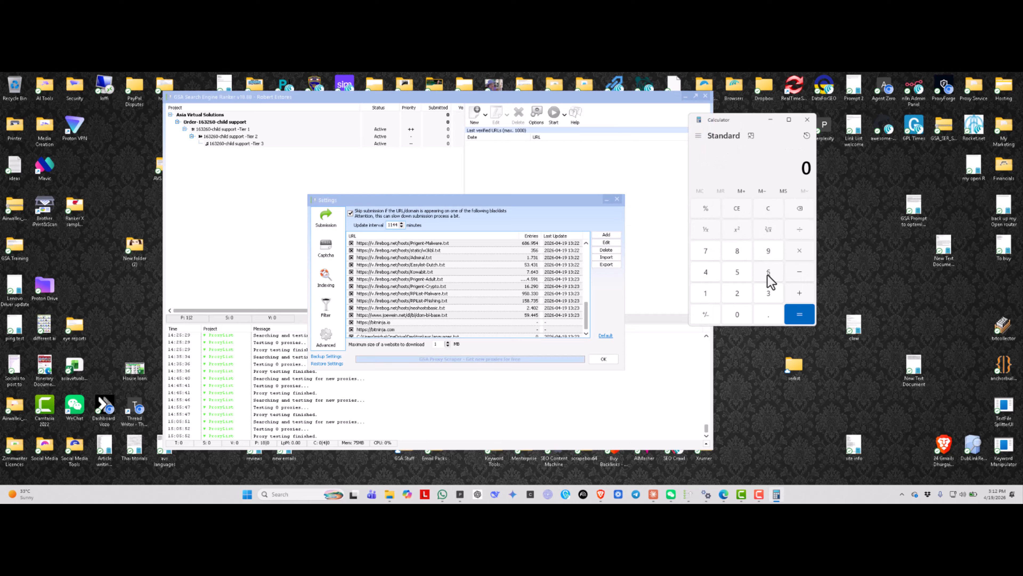
{"action": "left_click", "coordinate": [737, 315]}
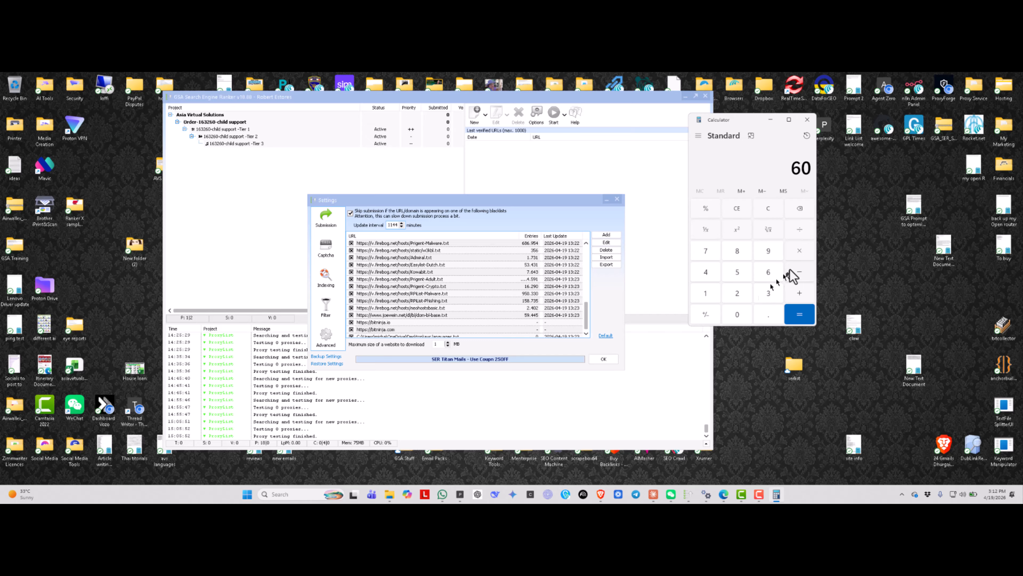
{"action": "left_click", "coordinate": [800, 252]}
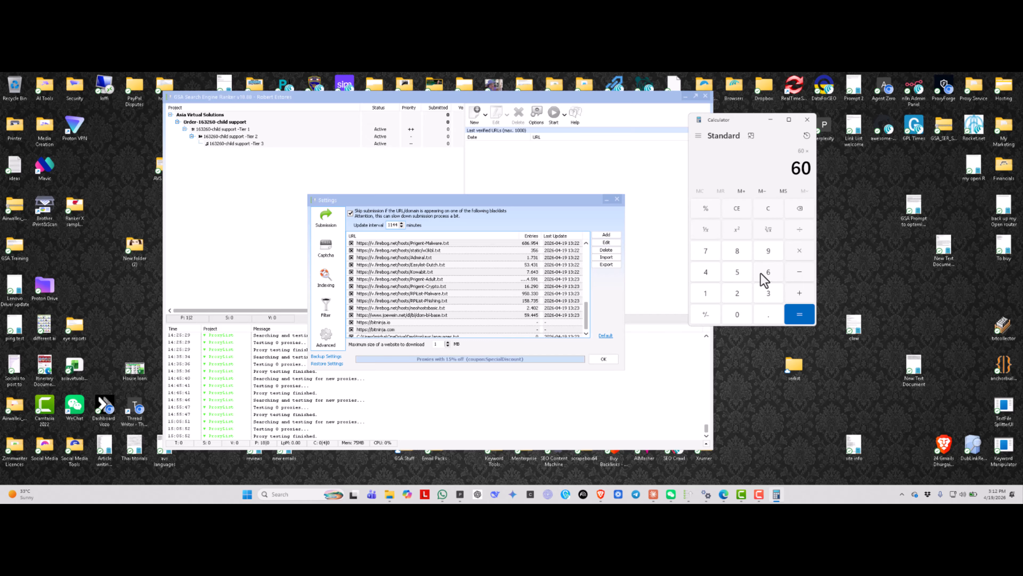
{"action": "left_click", "coordinate": [768, 272]}
{"action": "left_click", "coordinate": [800, 314]}
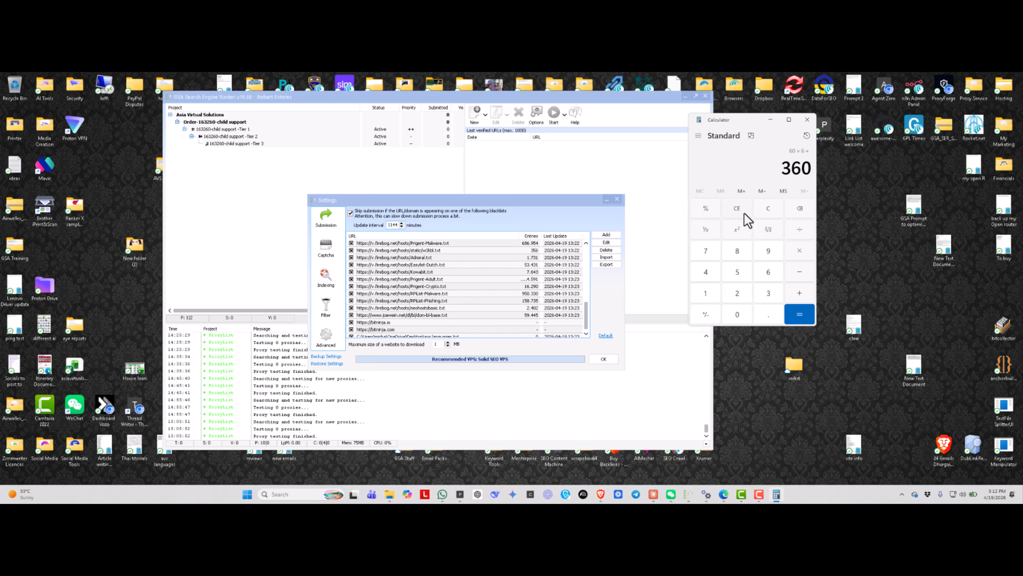
- Calculate 24 × 60 and set the blacklist update interval to 1440 minutes
{"action": "left_click", "coordinate": [768, 210]}
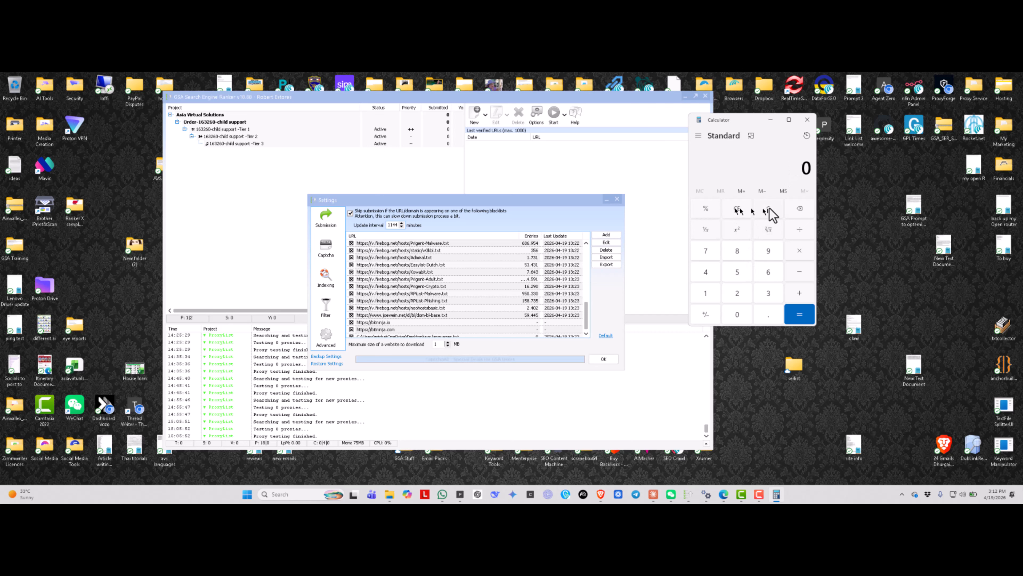
{"action": "left_click", "coordinate": [738, 294]}
{"action": "left_click", "coordinate": [705, 272]}
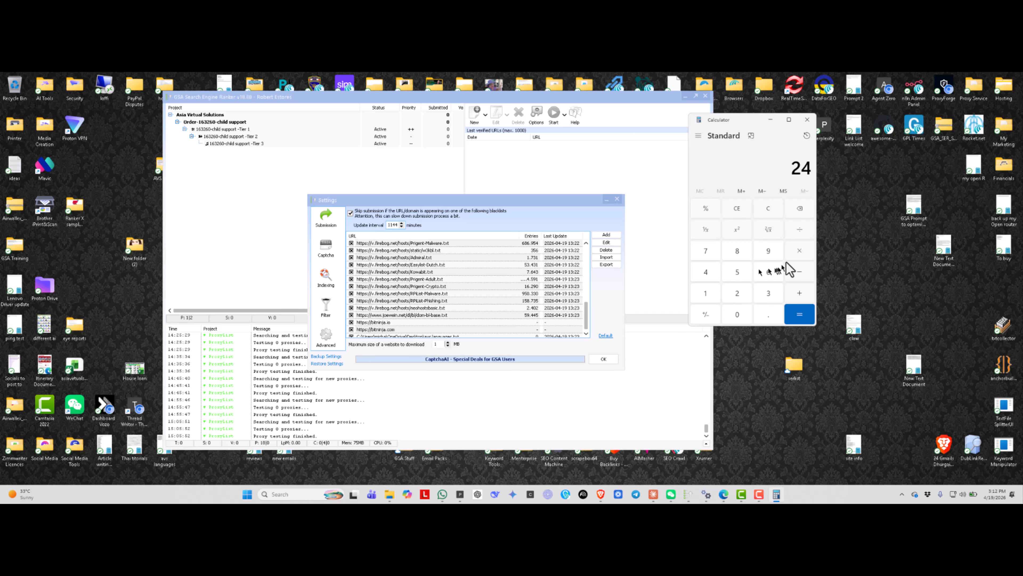
{"action": "left_click", "coordinate": [794, 251]}
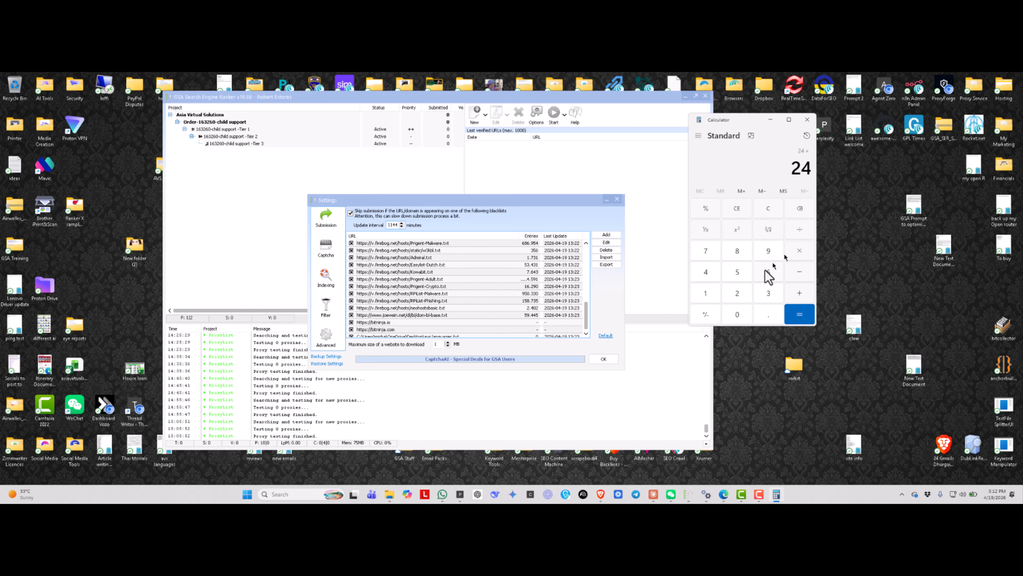
{"action": "left_click", "coordinate": [738, 314]}
{"action": "left_click", "coordinate": [800, 313]}
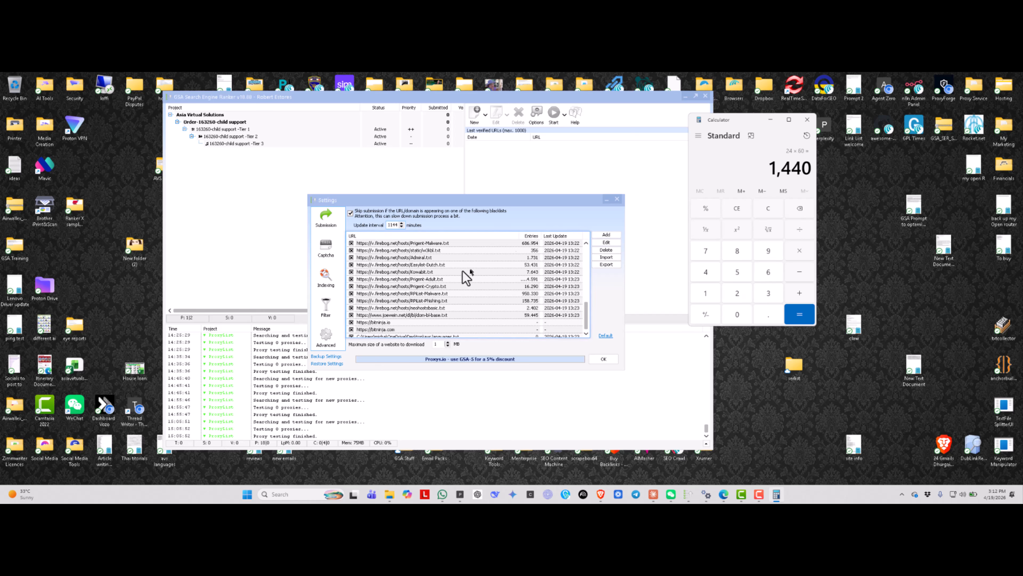
{"action": "double_click", "coordinate": [390, 225]}
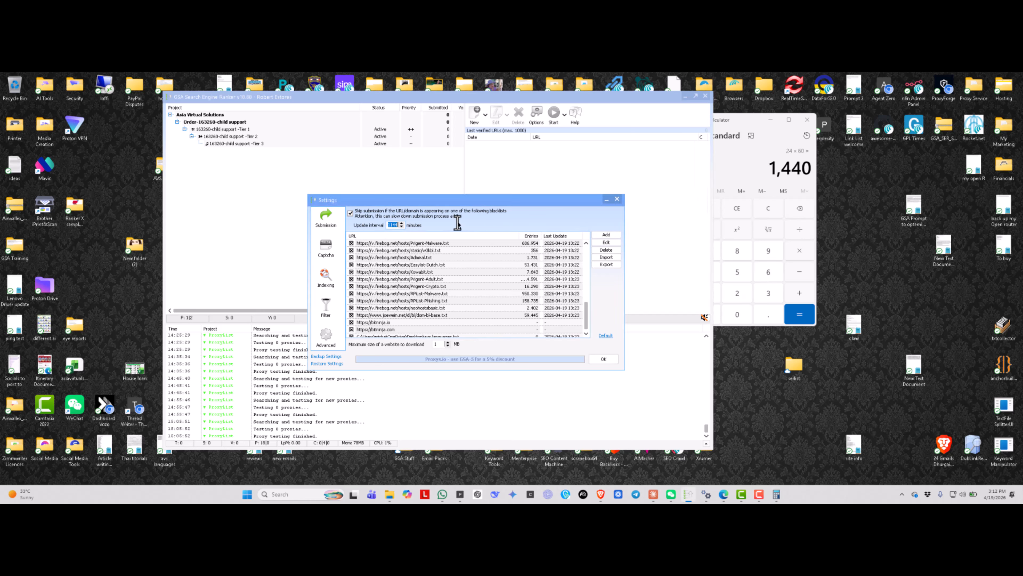
{"action": "type", "text": "144"}
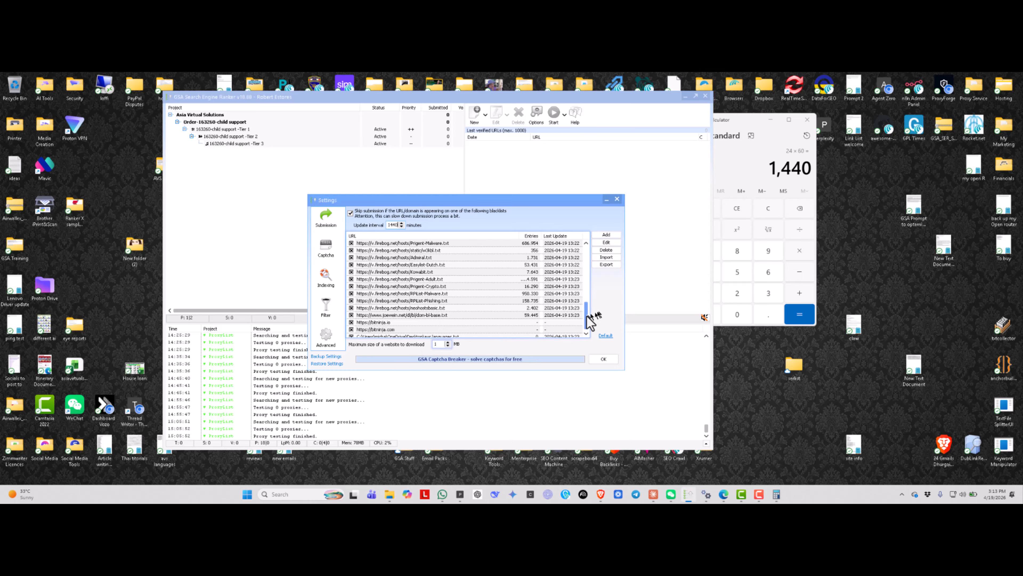
- Set the maximum size of a website to download to 20 MB
{"action": "mouse_move", "coordinate": [587, 317]}
{"action": "left_mouse_down"}
{"action": "mouse_move", "coordinate": [584, 252]}
{"action": "mouse_move", "coordinate": [590, 320]}
{"action": "left_mouse_up"}
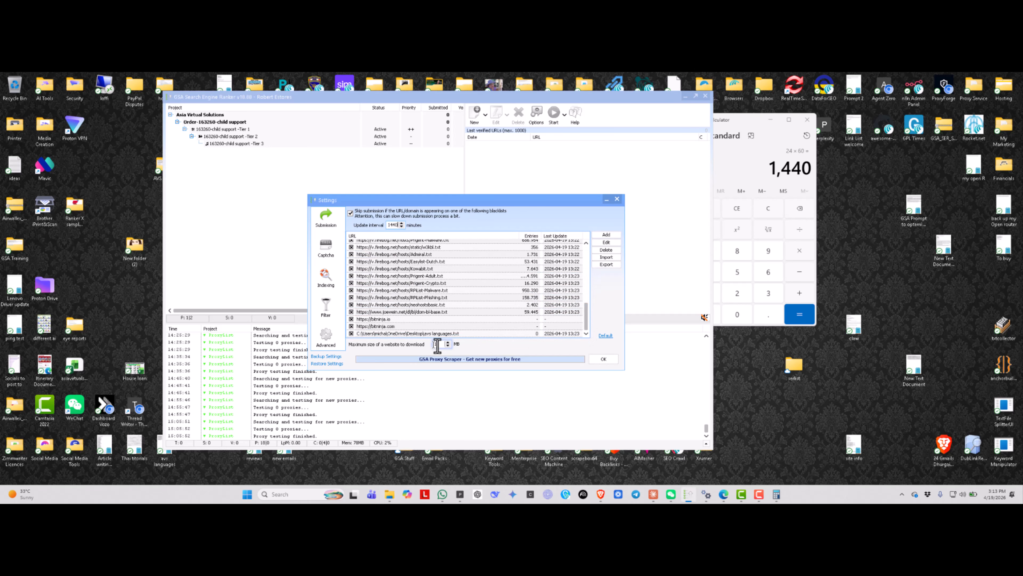
{"action": "key", "text": "BackSpace"}
{"action": "type", "text": "20"}
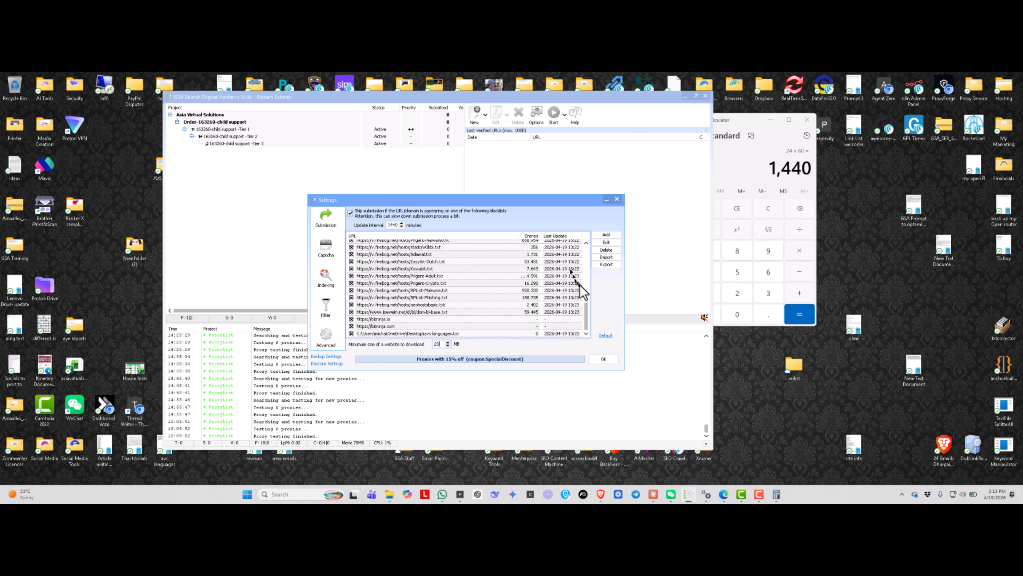
- Review the blacklist URLs, open the entry form for adding a blacklist URL and cancel it
{"action": "left_click_drag", "start_coordinate": [586, 310], "coordinate": [588, 246]}
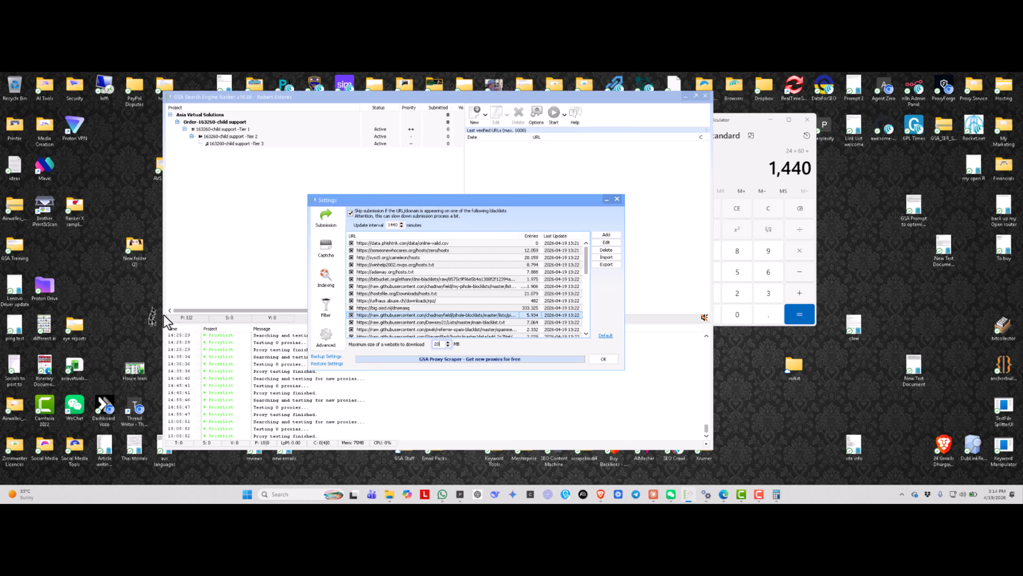
{"action": "left_click_drag", "start_coordinate": [586, 253], "coordinate": [588, 321]}
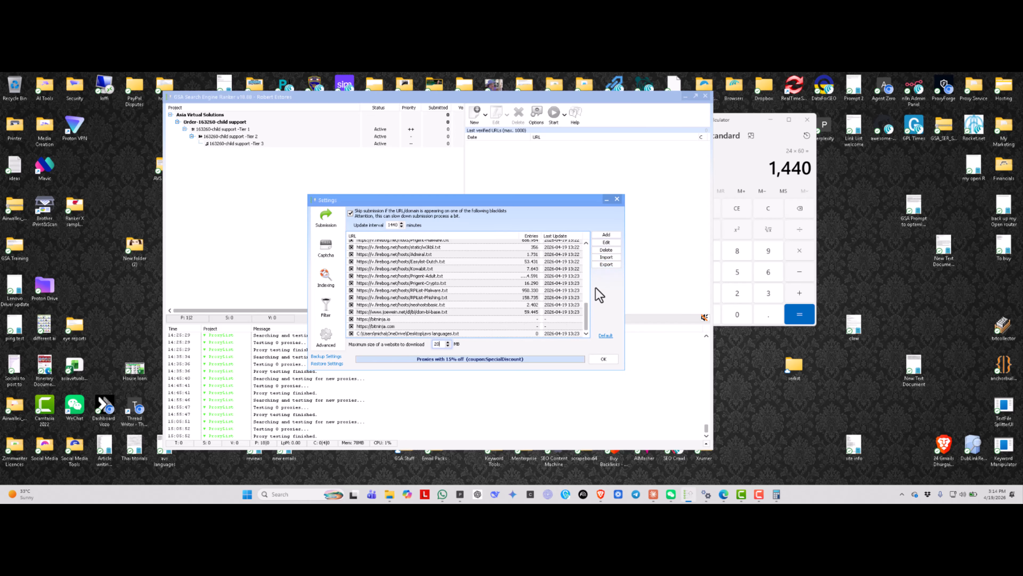
{"action": "left_click", "coordinate": [603, 235]}
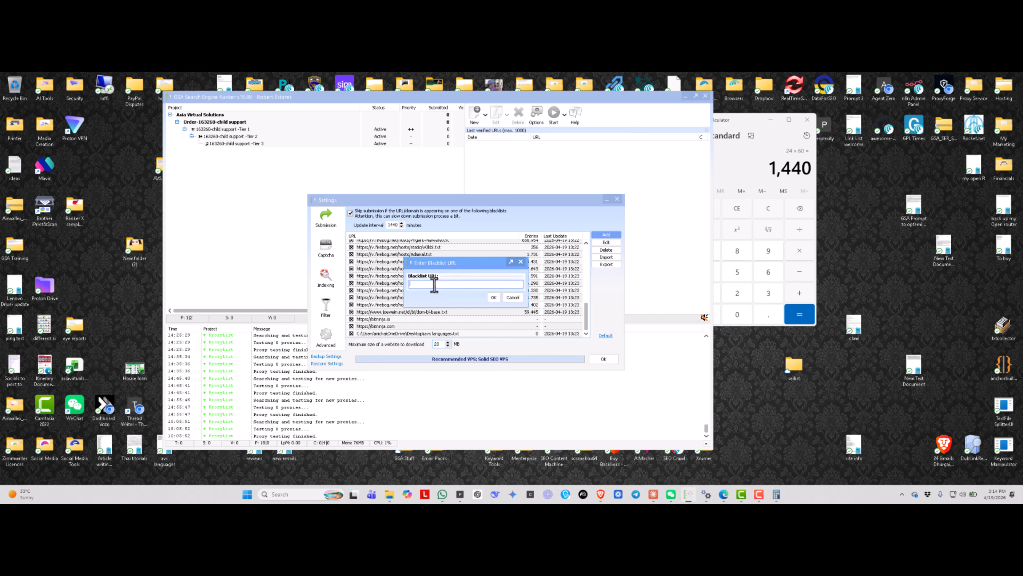
{"action": "left_click", "coordinate": [513, 298]}
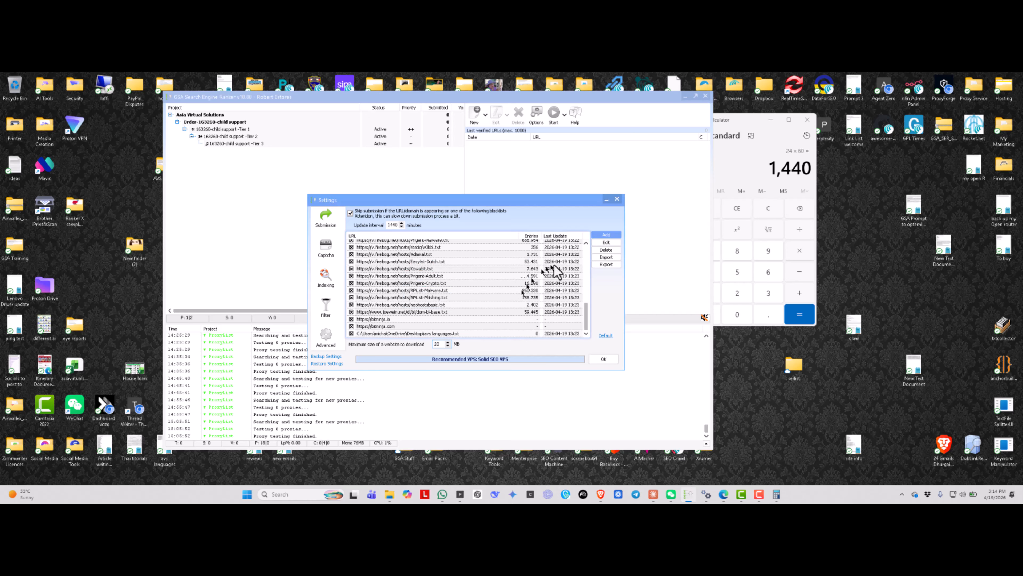
- Open the file chooser for importing blacklist URLs and cancel it
{"action": "left_click", "coordinate": [606, 258]}
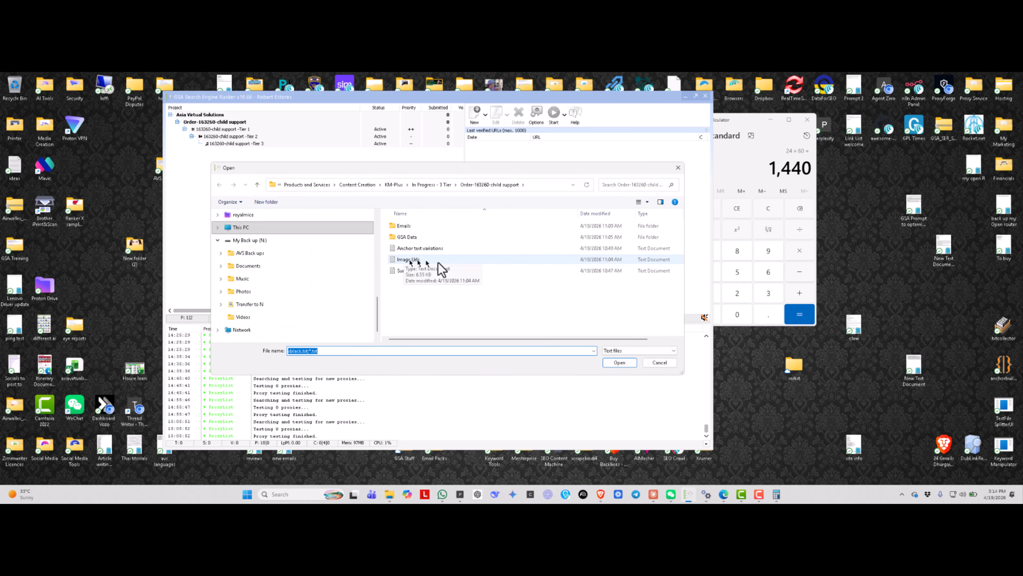
{"action": "left_click", "coordinate": [659, 362]}
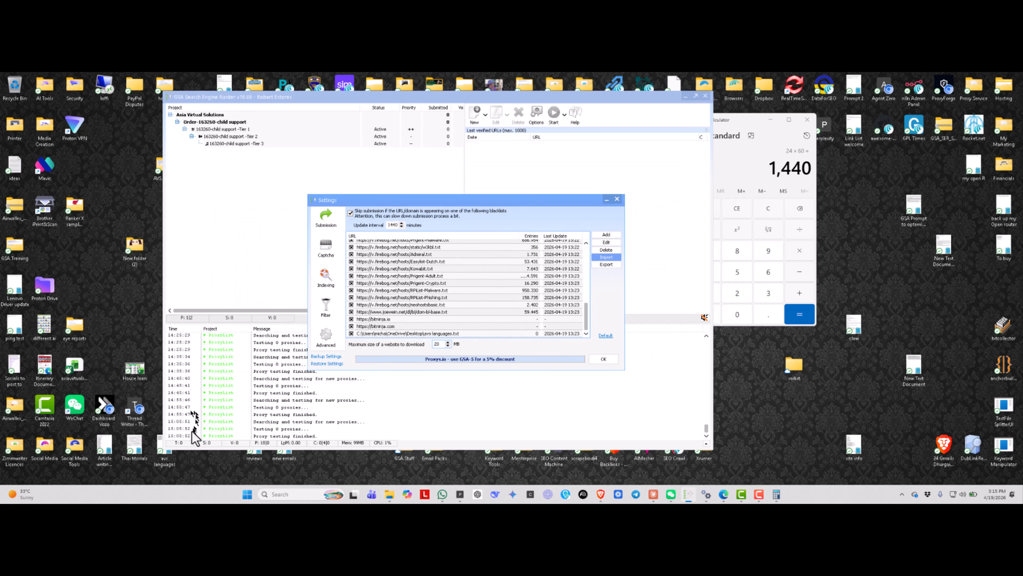
{"action": "key", "text": "Escape"}
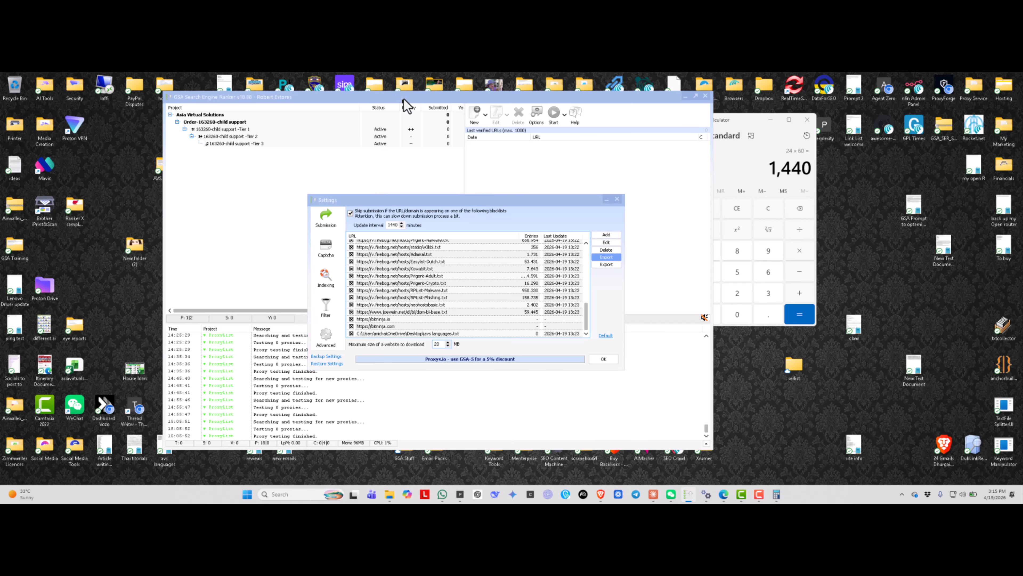
- Move the main window aside and close Calculator
{"action": "left_click_drag", "start_coordinate": [487, 101], "coordinate": [574, 102]}
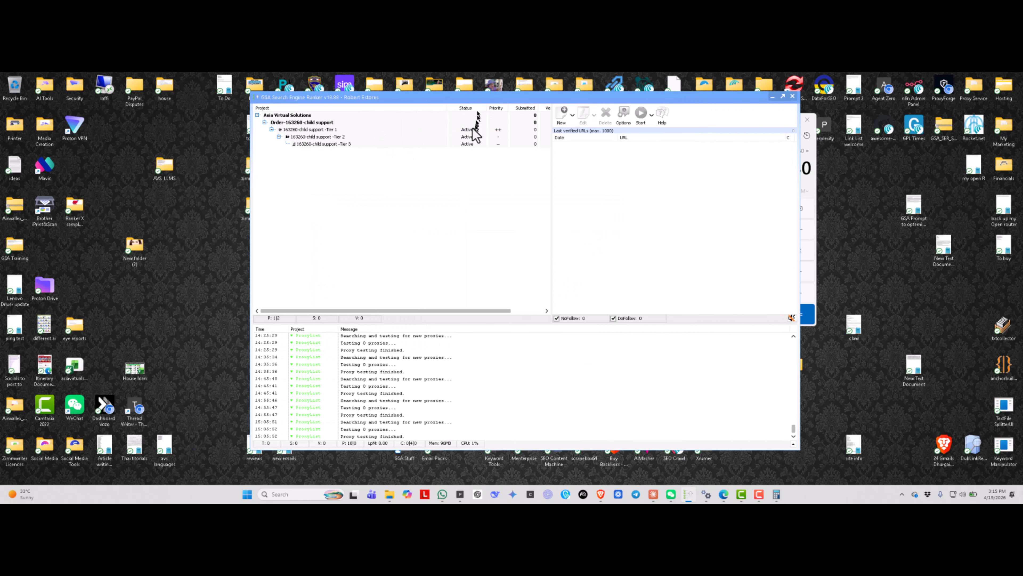
{"action": "left_click", "coordinate": [811, 212]}
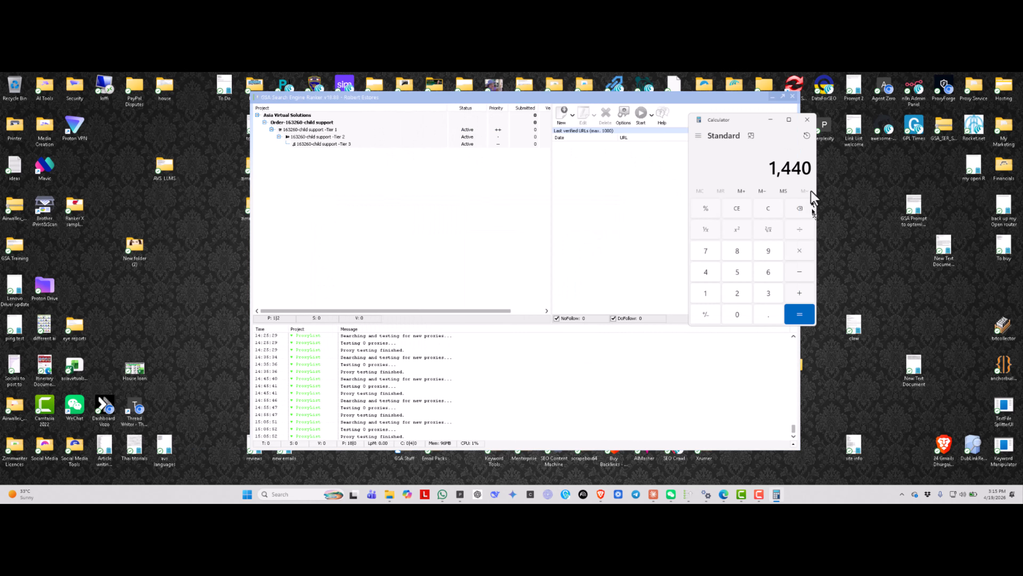
{"action": "left_click", "coordinate": [807, 119]}
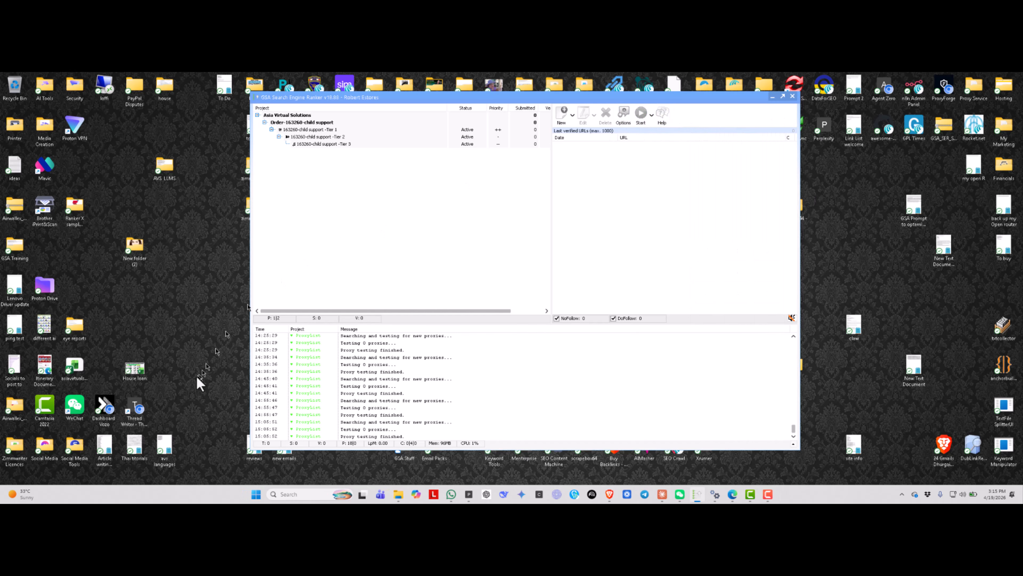
- Open the avs languages text file from the desktop, add and remove a trial "172." entry below its URLs, and close it
{"action": "left_click", "coordinate": [174, 452]}
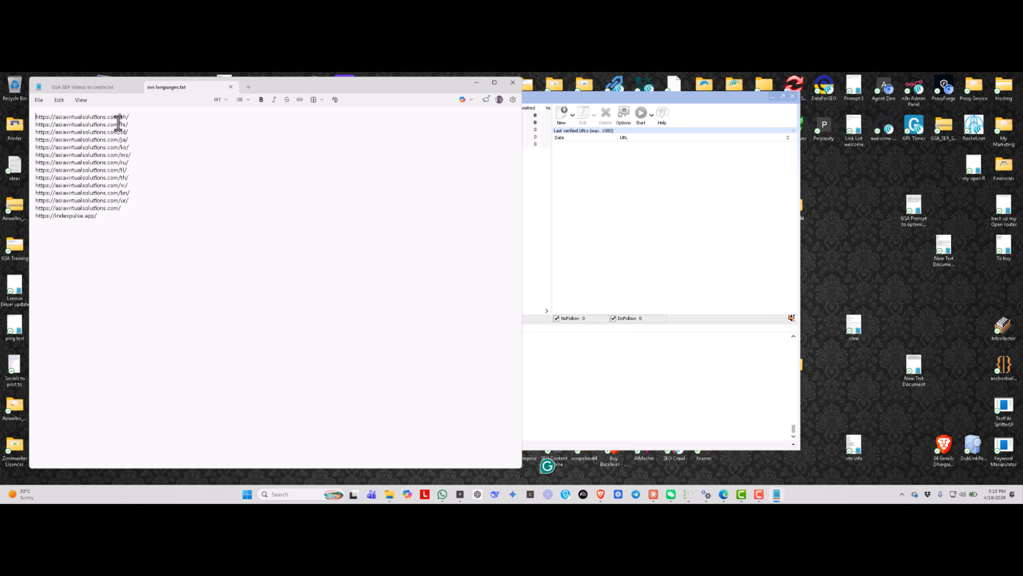
{"action": "left_click", "coordinate": [111, 218]}
{"action": "type", "text": "172.111.100.21"}
{"action": "left_click_drag", "start_coordinate": [69, 222], "coordinate": [15, 226]}
{"action": "key", "text": "BackSpace"}
{"action": "left_click", "coordinate": [513, 84]}
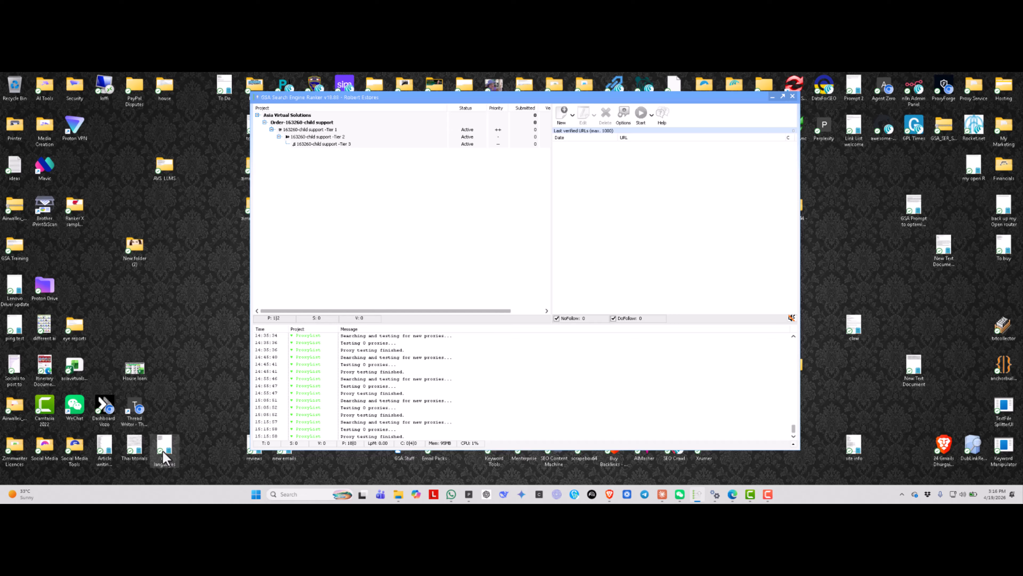
- Reopen the options, select the avs languages.txt blacklist entry and open the form for adding a blacklist URL
{"action": "left_click", "coordinate": [625, 114]}
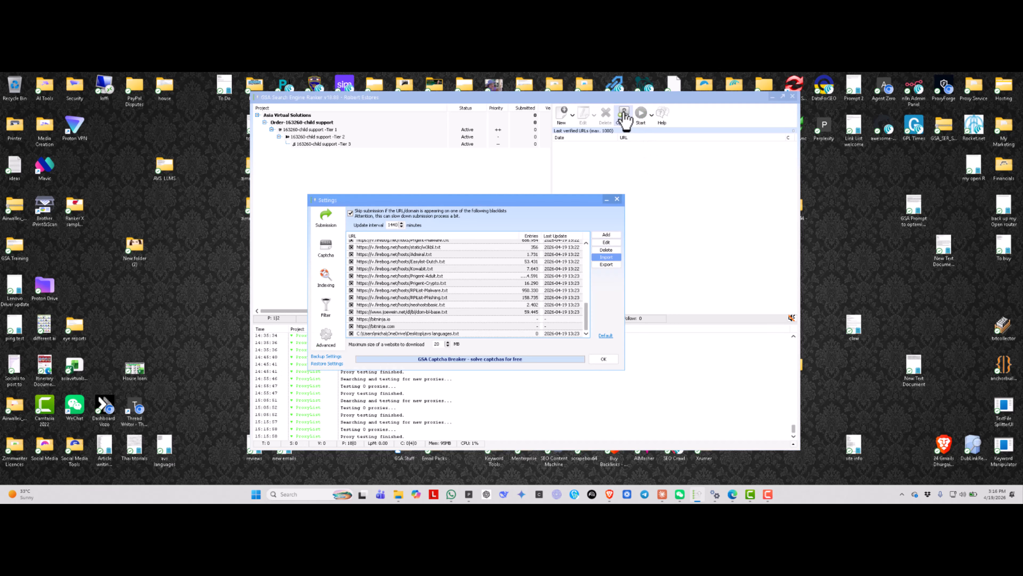
{"action": "left_click", "coordinate": [458, 334]}
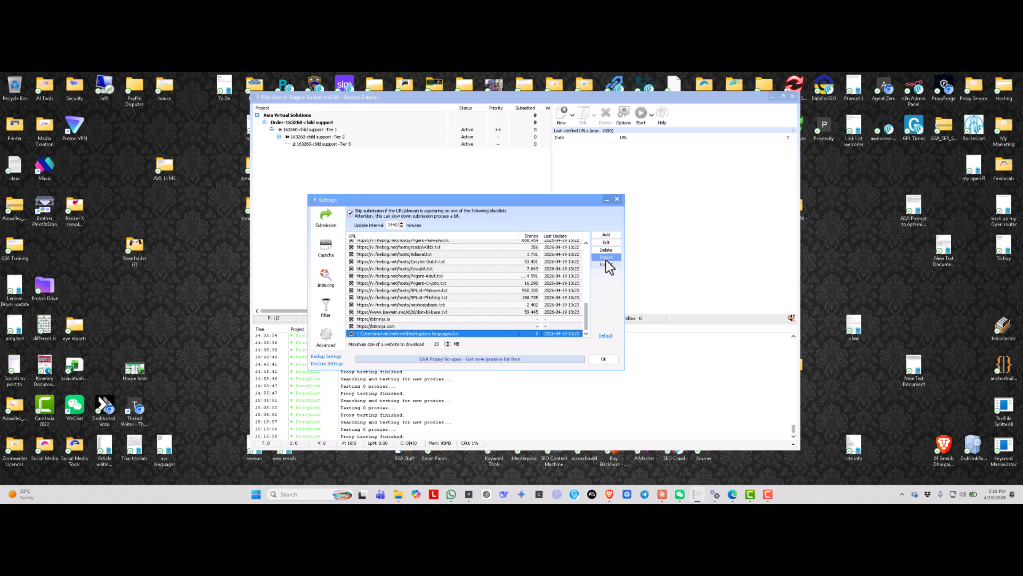
{"action": "left_click", "coordinate": [603, 235]}
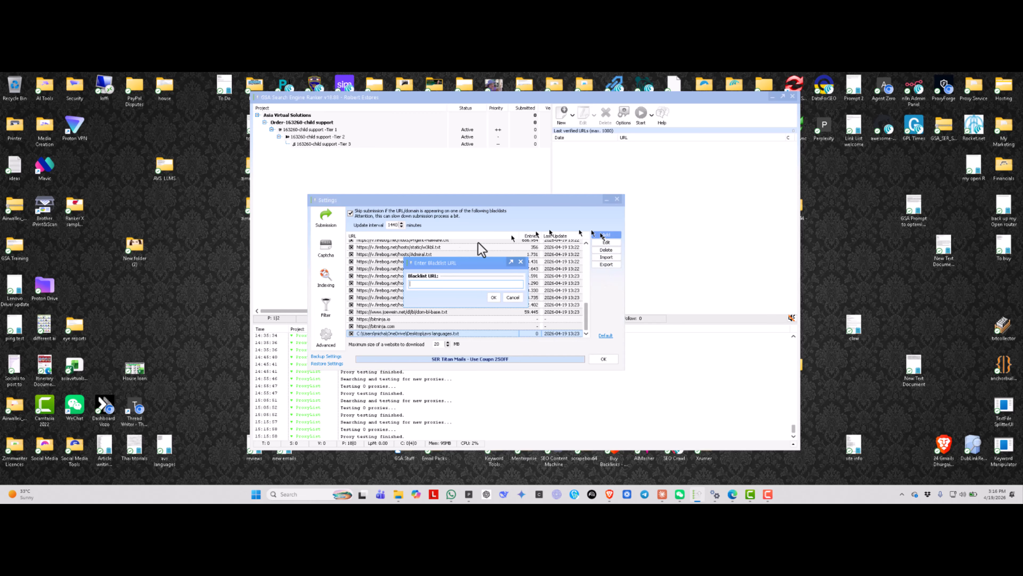
{"action": "right_click", "coordinate": [416, 285]}
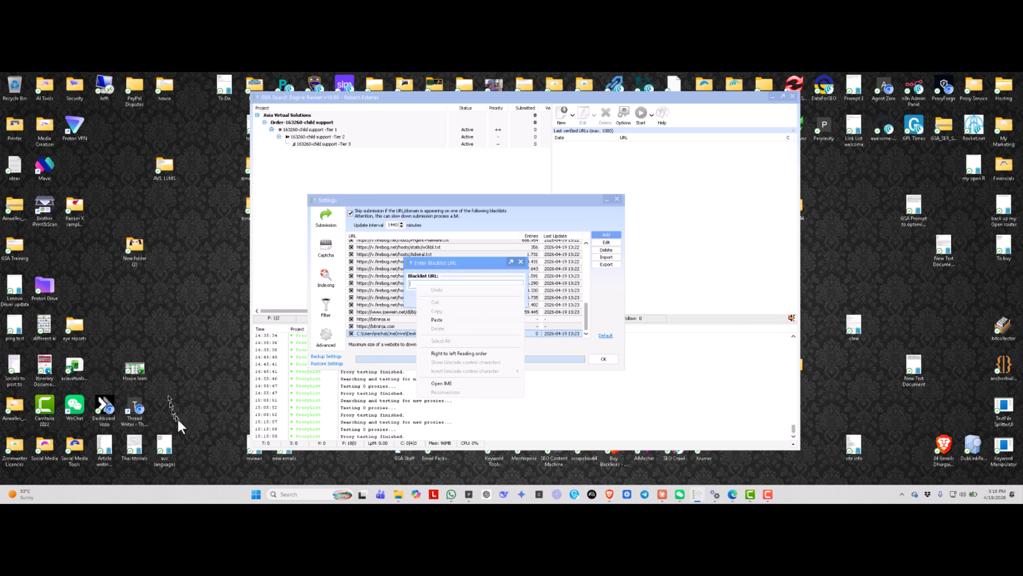
{"action": "left_click", "coordinate": [185, 404]}
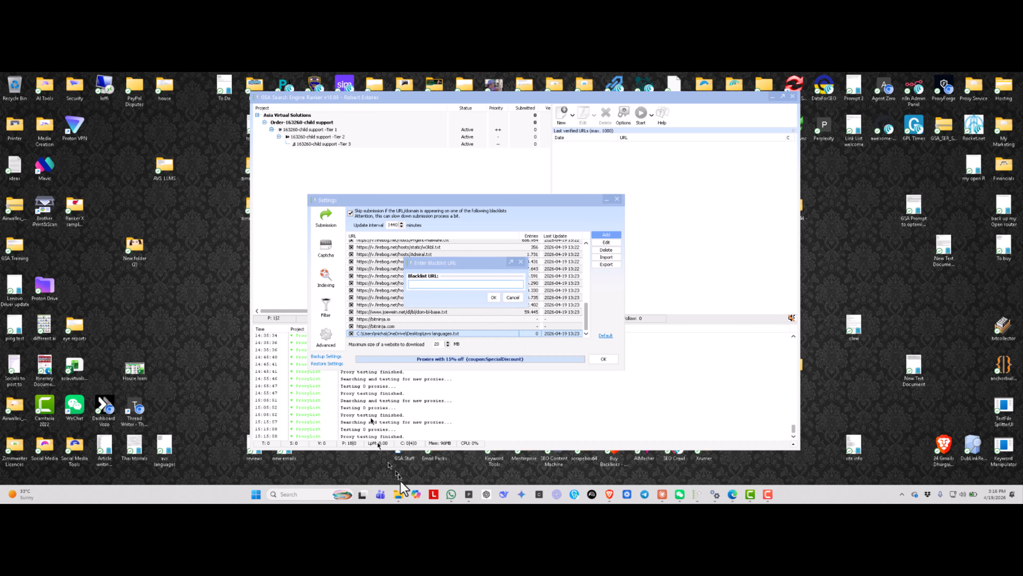
- Copy the Desktop folder path from File Explorer and enter it as the blacklist URL with a trailing backslash
{"action": "mouse_move", "coordinate": [403, 491]}
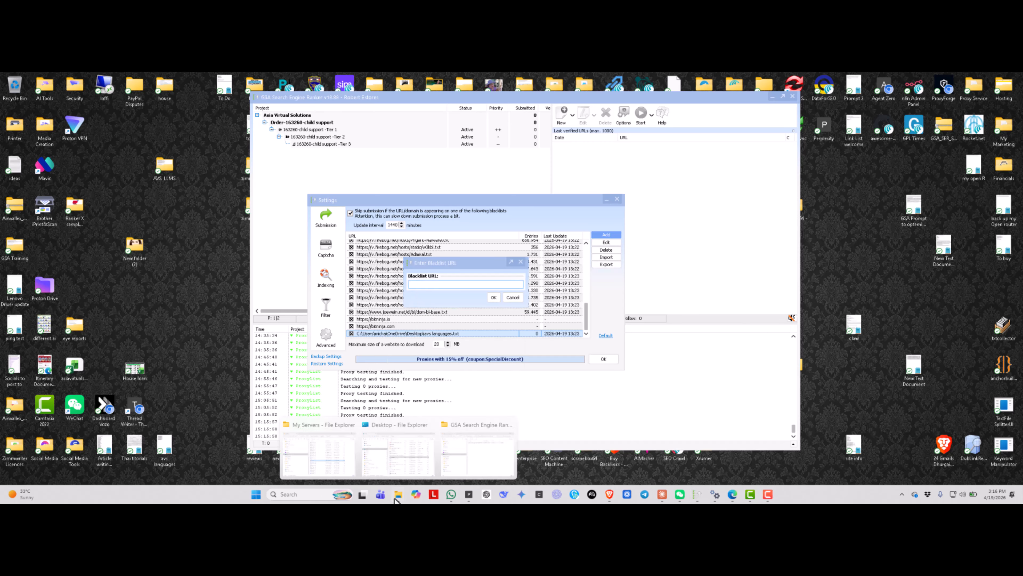
{"action": "left_click", "coordinate": [391, 434]}
{"action": "left_click", "coordinate": [383, 98]}
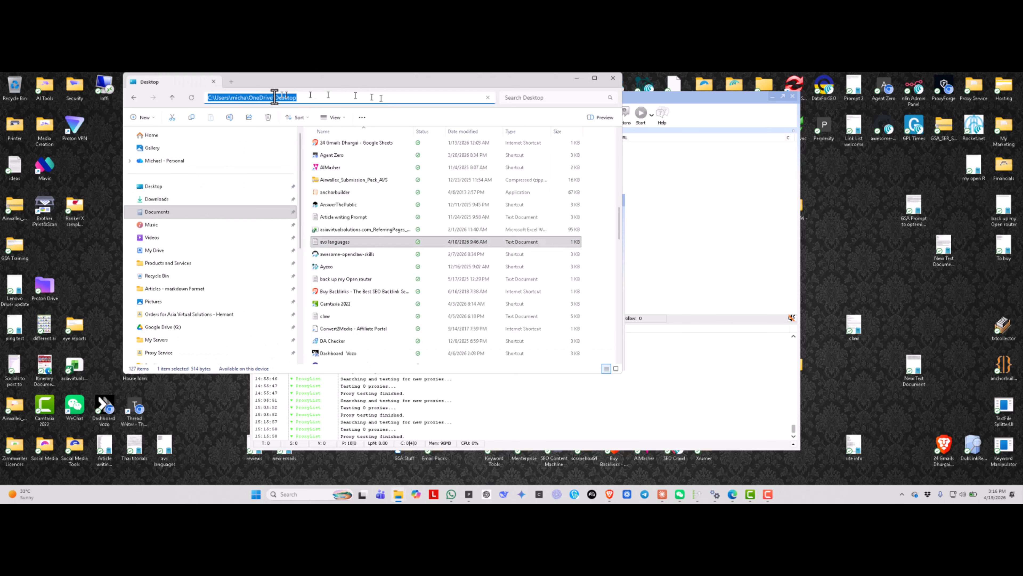
{"action": "right_click", "coordinate": [268, 100]}
{"action": "left_click", "coordinate": [289, 123]}
{"action": "left_click", "coordinate": [613, 78]}
{"action": "right_click", "coordinate": [443, 285]}
{"action": "left_click", "coordinate": [464, 319]}
{"action": "type", "text": "\\"}
- Copy the file name "avs languages" from the desktop text file's properties
{"action": "right_click", "coordinate": [165, 447]}
{"action": "left_click", "coordinate": [194, 403]}
{"action": "left_click_drag", "start_coordinate": [234, 312], "coordinate": [206, 312]}
{"action": "right_click", "coordinate": [218, 314]}
{"action": "left_click", "coordinate": [243, 339]}
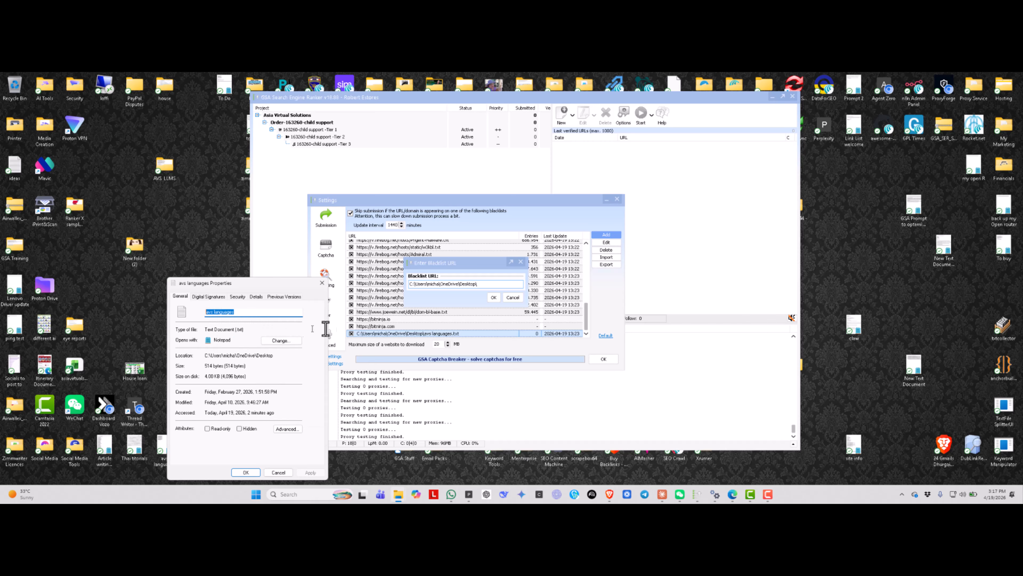
- Append the avs languages file name to the Desktop path and try to add the file as a blacklist source
{"action": "left_click", "coordinate": [495, 285]}
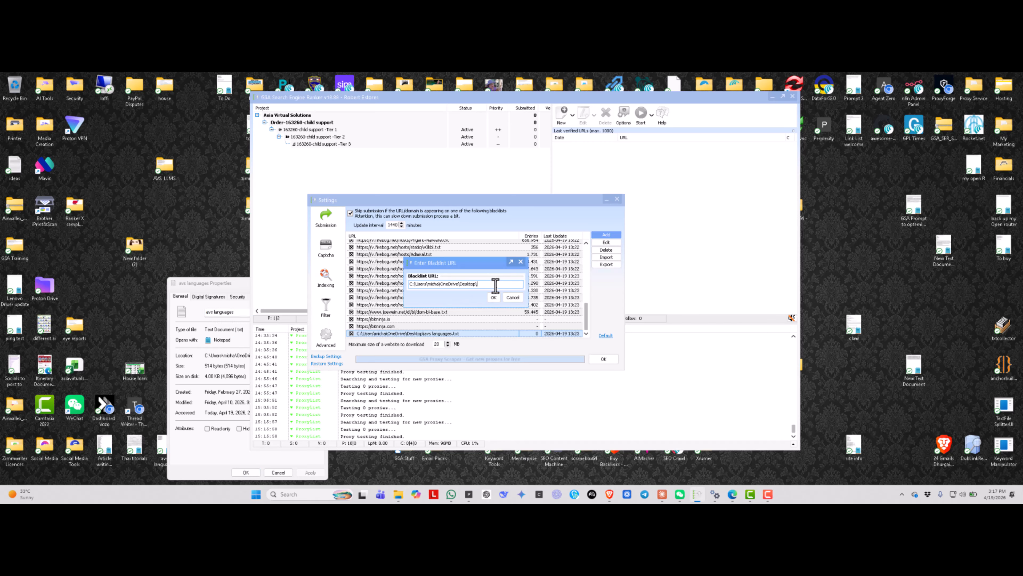
{"action": "key", "text": "ctrl+v"}
{"action": "left_click", "coordinate": [494, 298]}
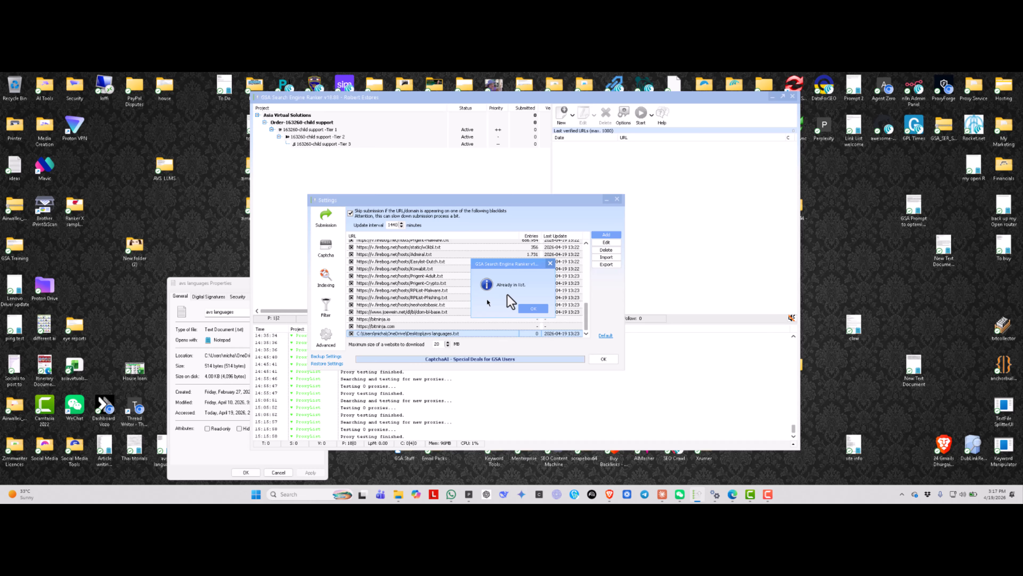
{"action": "left_click", "coordinate": [534, 309]}
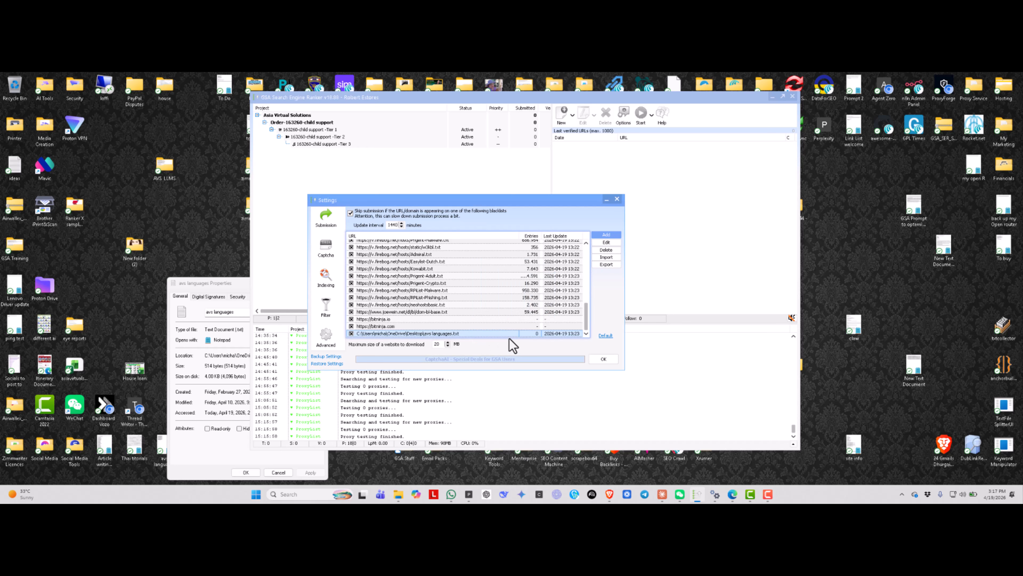
- Review the list of blacklist sources, then open the export dialog for them and cancel it
{"action": "left_click", "coordinate": [504, 333]}
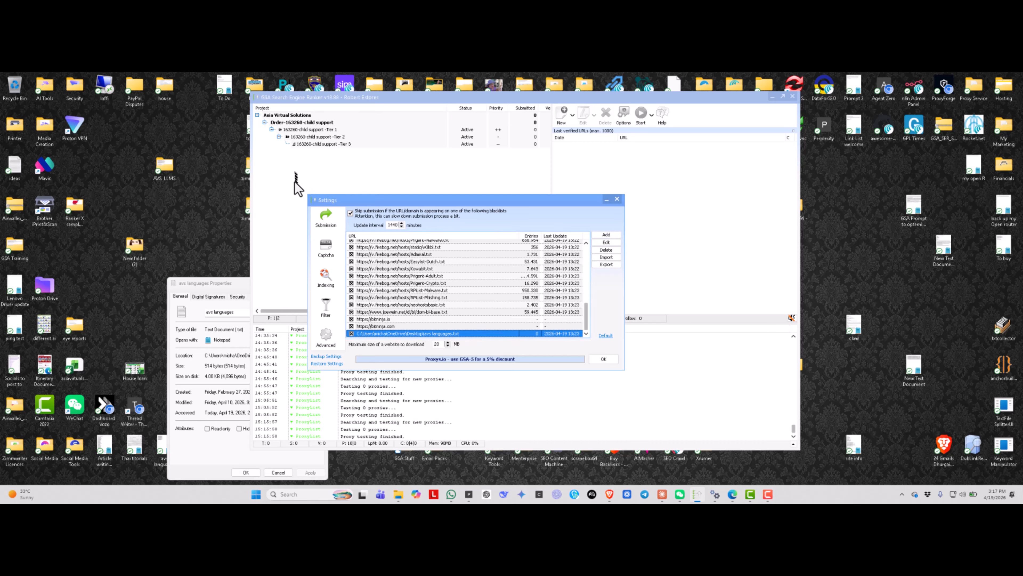
{"action": "scroll", "coordinate": [522, 297], "scroll_direction": "up", "scroll_amount": 10}
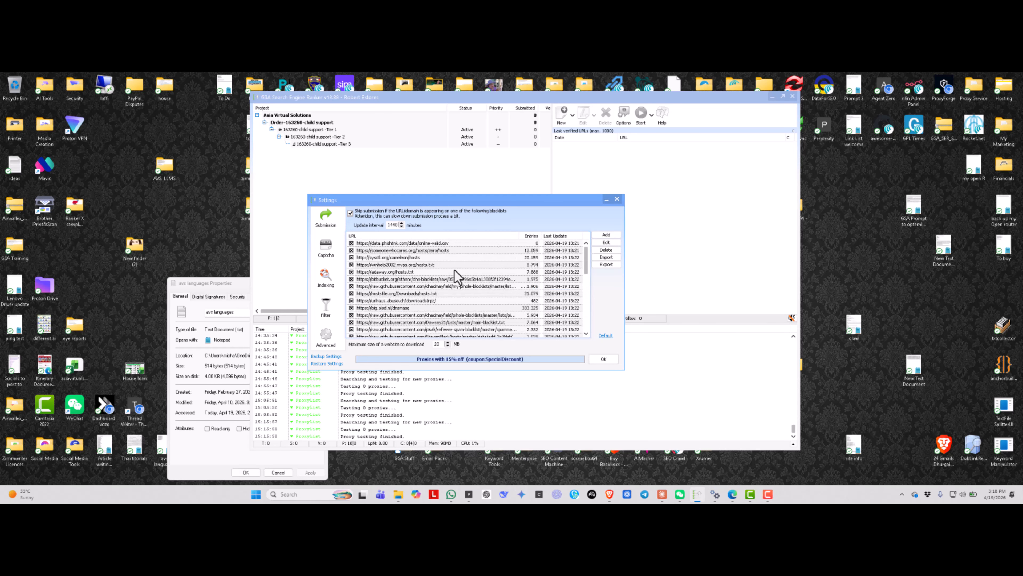
{"action": "scroll", "coordinate": [455, 271], "scroll_direction": "down", "scroll_amount": 10}
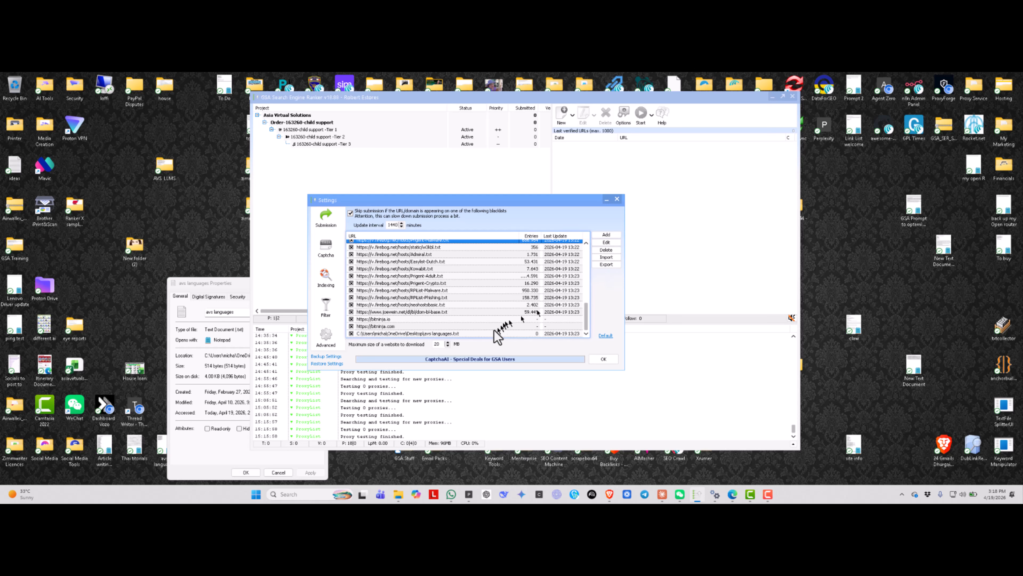
{"action": "left_click", "coordinate": [476, 333]}
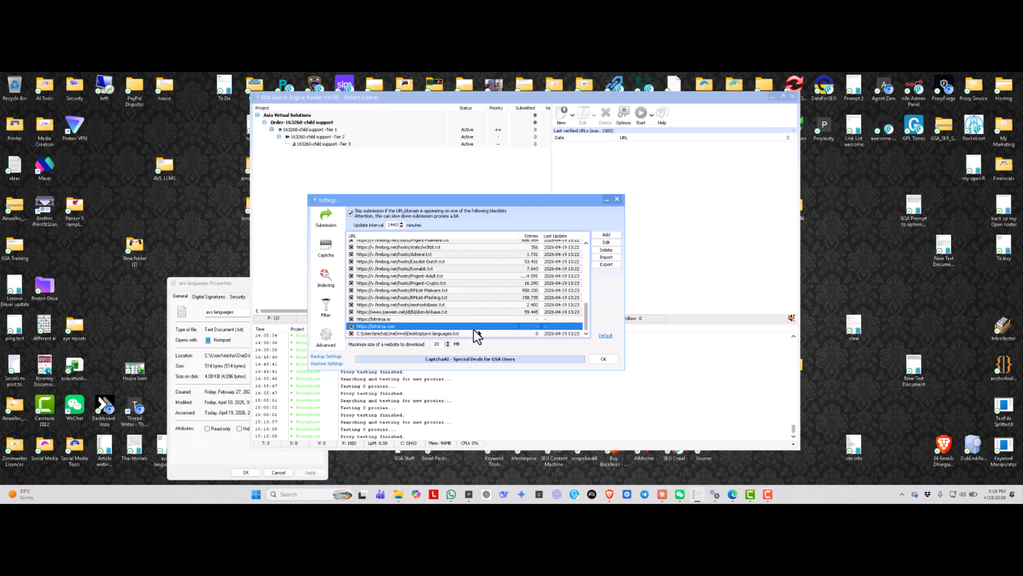
{"action": "left_click", "coordinate": [600, 265]}
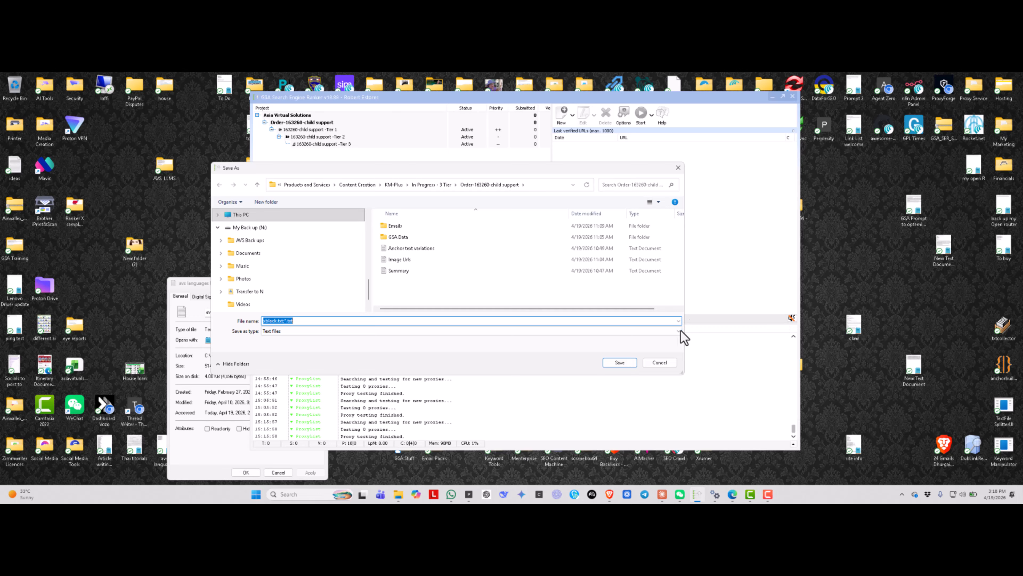
{"action": "left_click", "coordinate": [667, 362]}
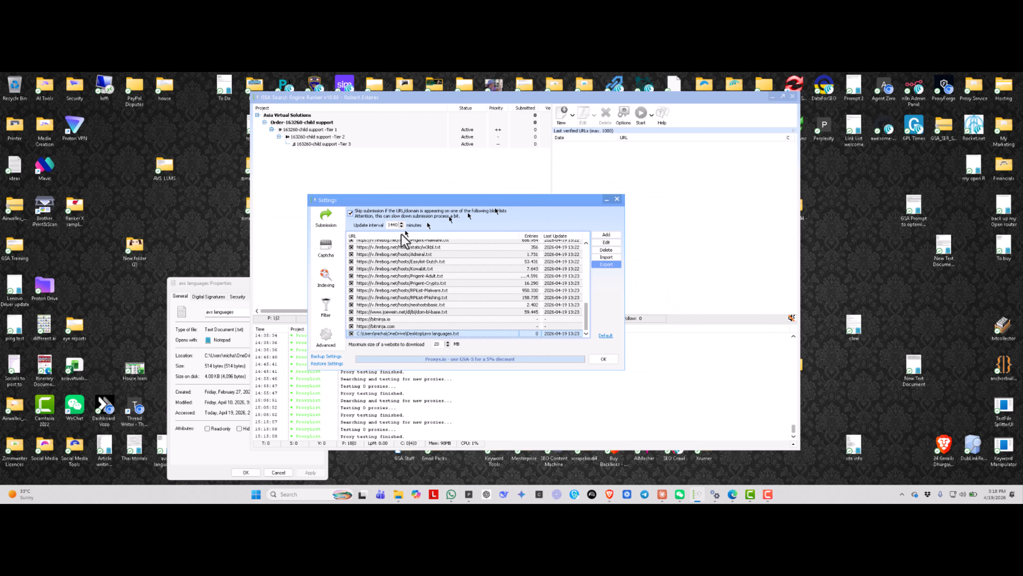
- Browse to the My Drive folder on Google Drive (G:) in File Explorer and close the window
{"action": "left_click", "coordinate": [244, 287]}
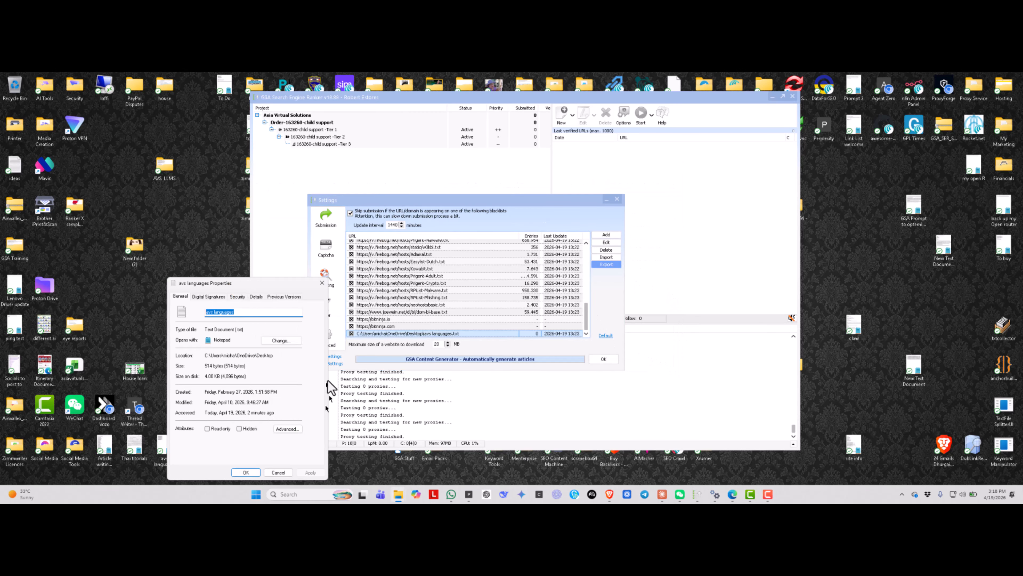
{"action": "mouse_move", "coordinate": [397, 495]}
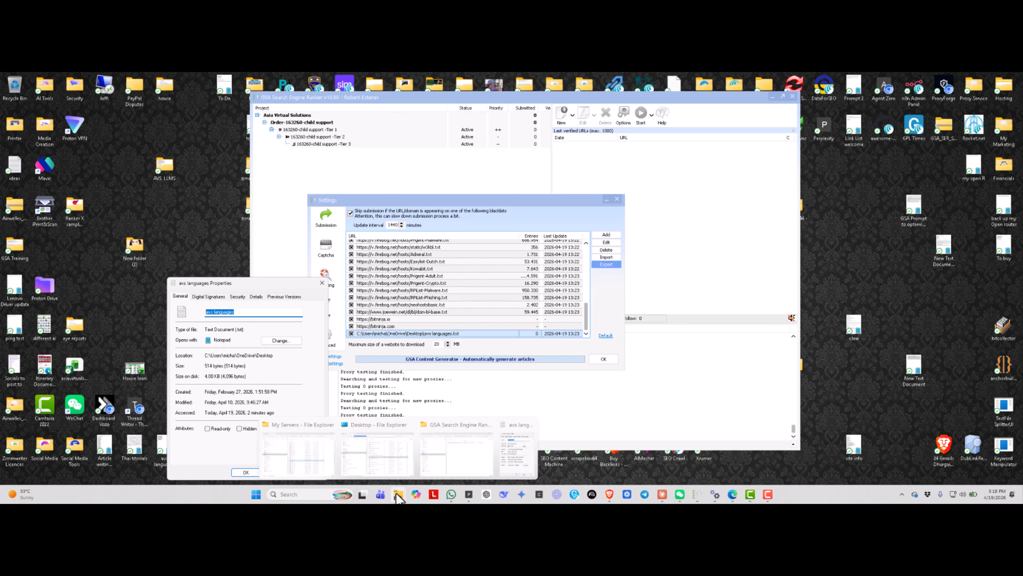
{"action": "left_click", "coordinate": [451, 459]}
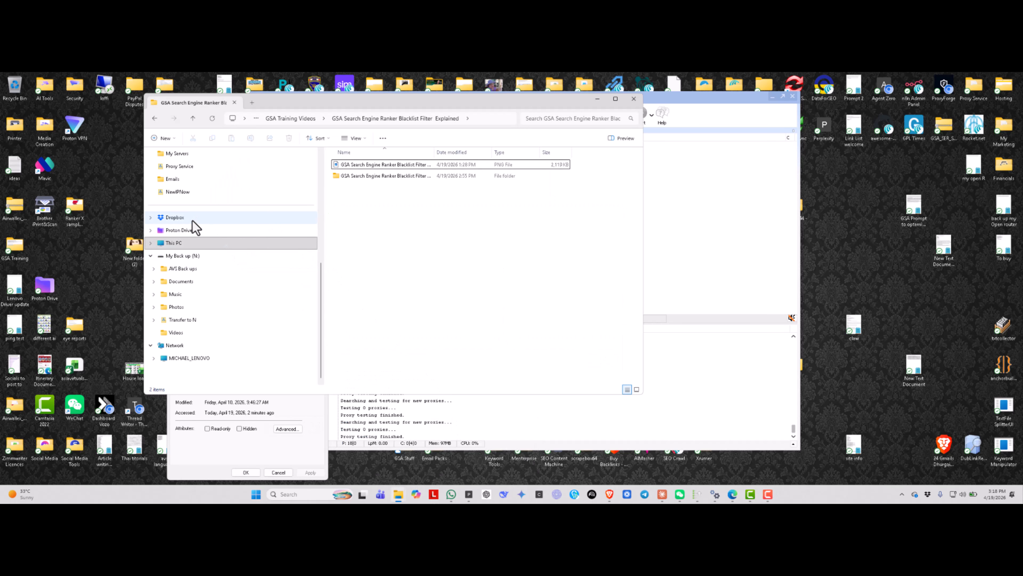
{"action": "scroll", "coordinate": [183, 278], "scroll_direction": "up", "scroll_amount": 5}
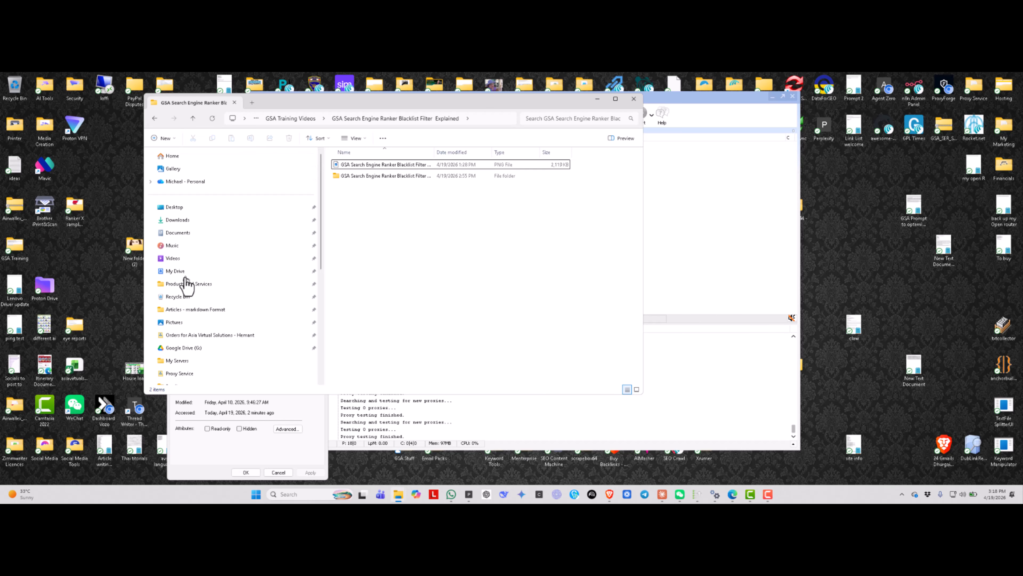
{"action": "scroll", "coordinate": [183, 270], "scroll_direction": "down", "scroll_amount": 3}
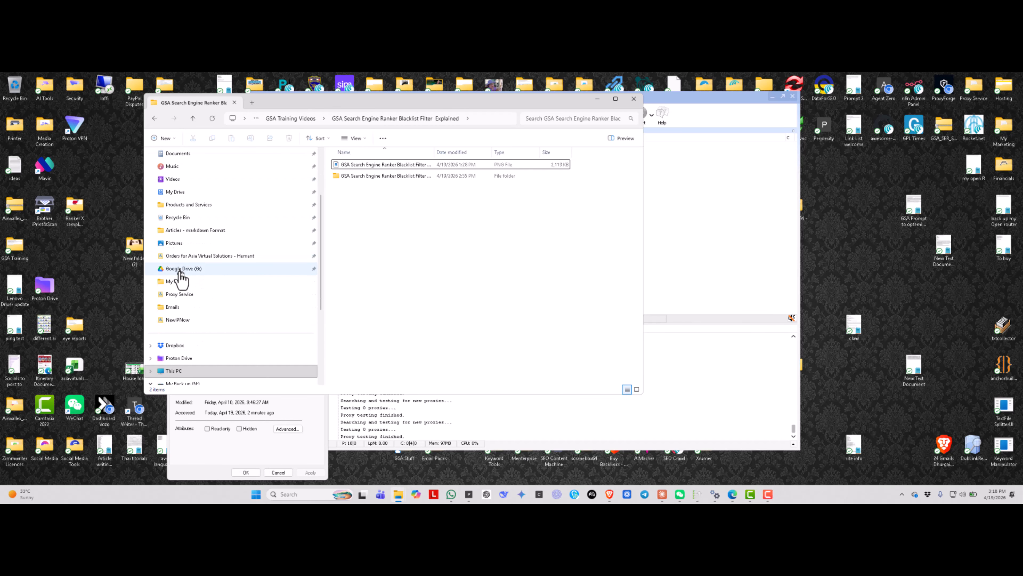
{"action": "left_click", "coordinate": [183, 268]}
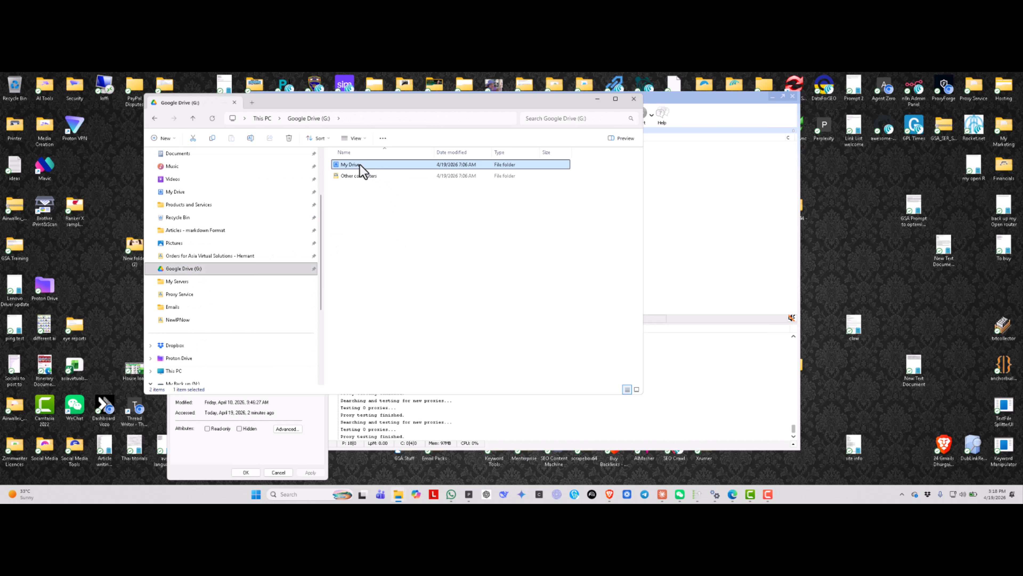
{"action": "double_click", "coordinate": [359, 165]}
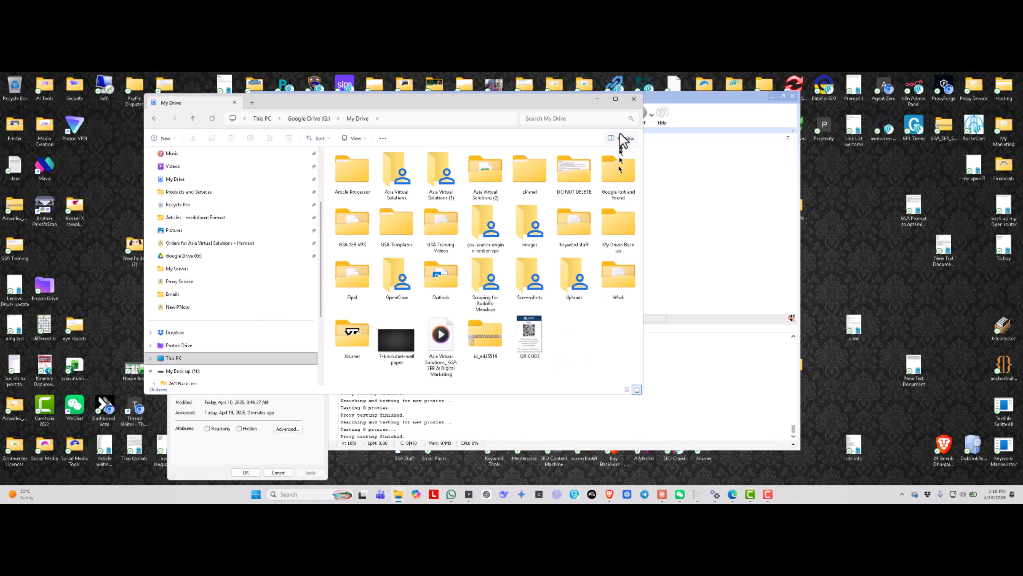
{"action": "left_click", "coordinate": [634, 99]}
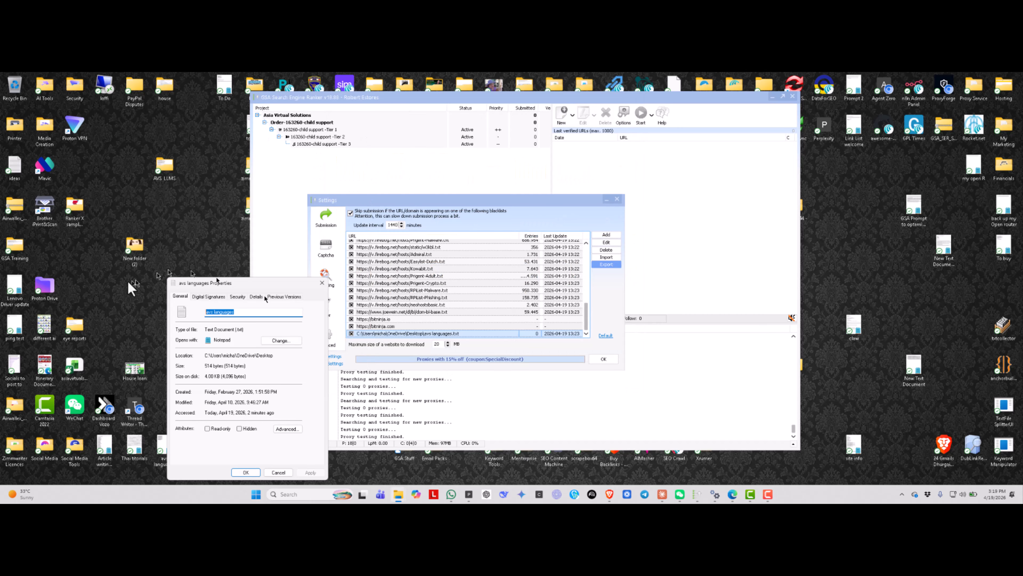
- Open the Blacklist text file from Google Drive (G:), Other computers, USA-2-Server, AVS Network in File Explorer
{"action": "double_click", "coordinate": [134, 247]}
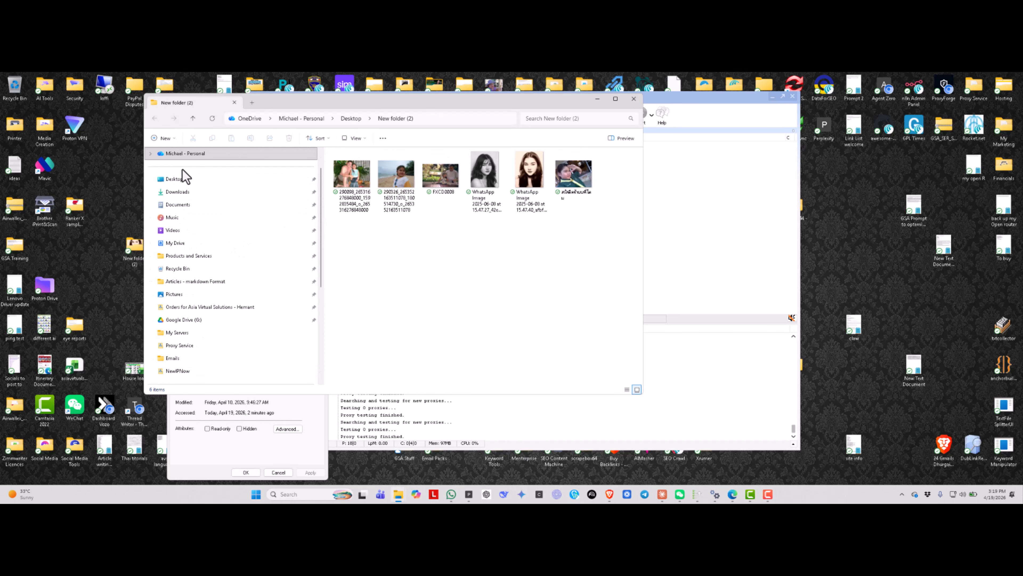
{"action": "left_click", "coordinate": [175, 246]}
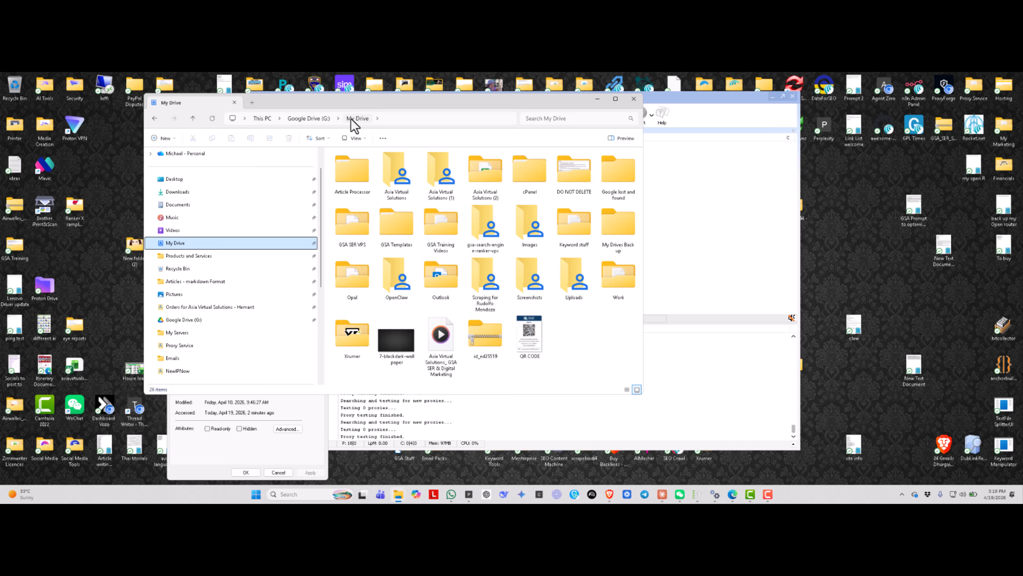
{"action": "left_click", "coordinate": [316, 118]}
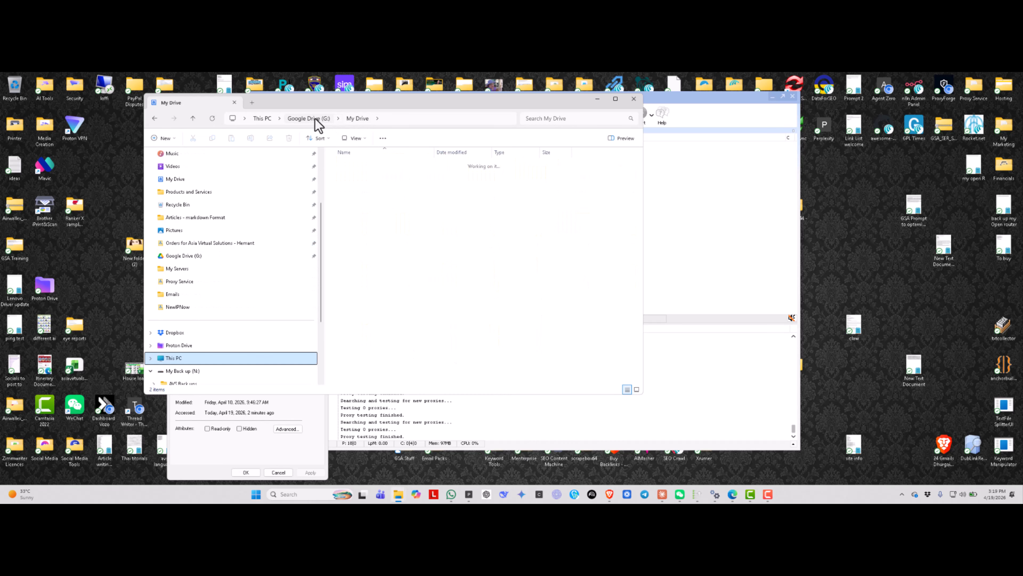
{"action": "double_click", "coordinate": [352, 178]}
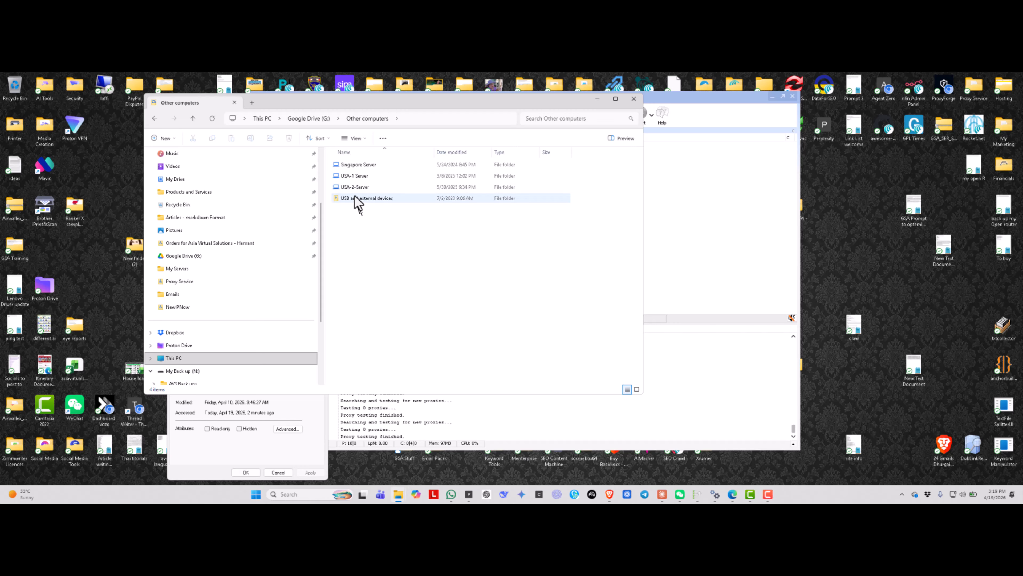
{"action": "double_click", "coordinate": [360, 187]}
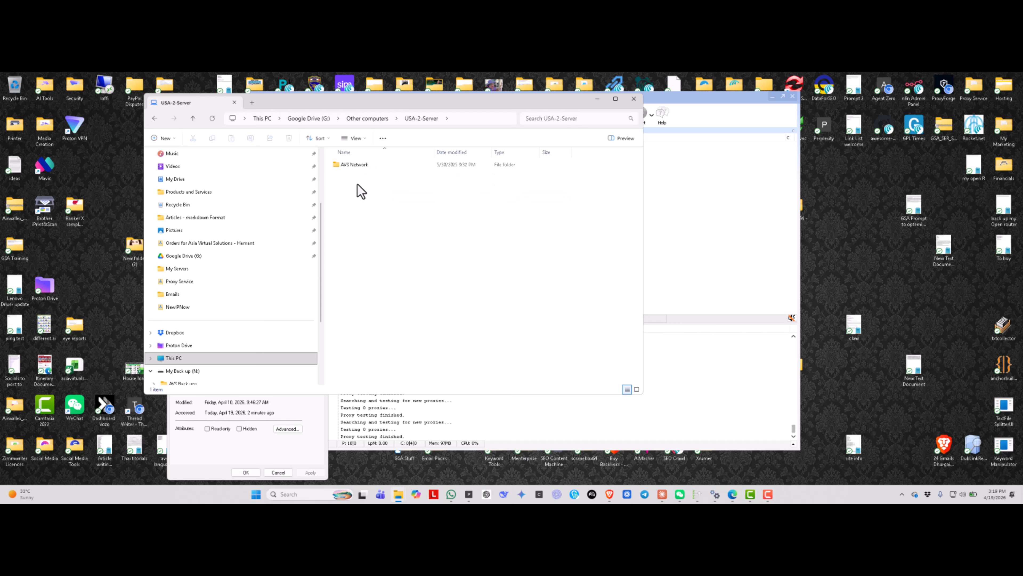
{"action": "double_click", "coordinate": [357, 165]}
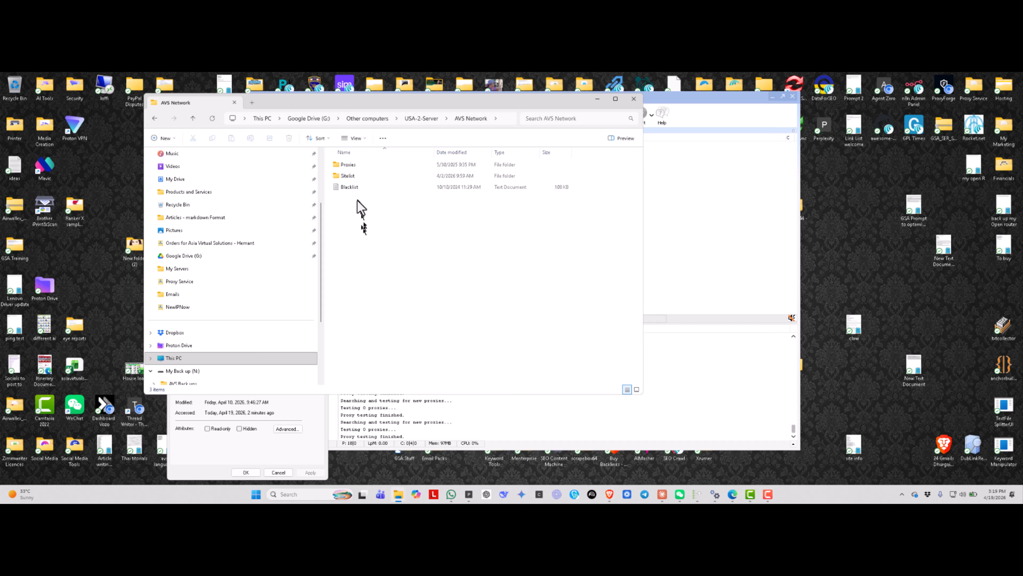
{"action": "double_click", "coordinate": [349, 189]}
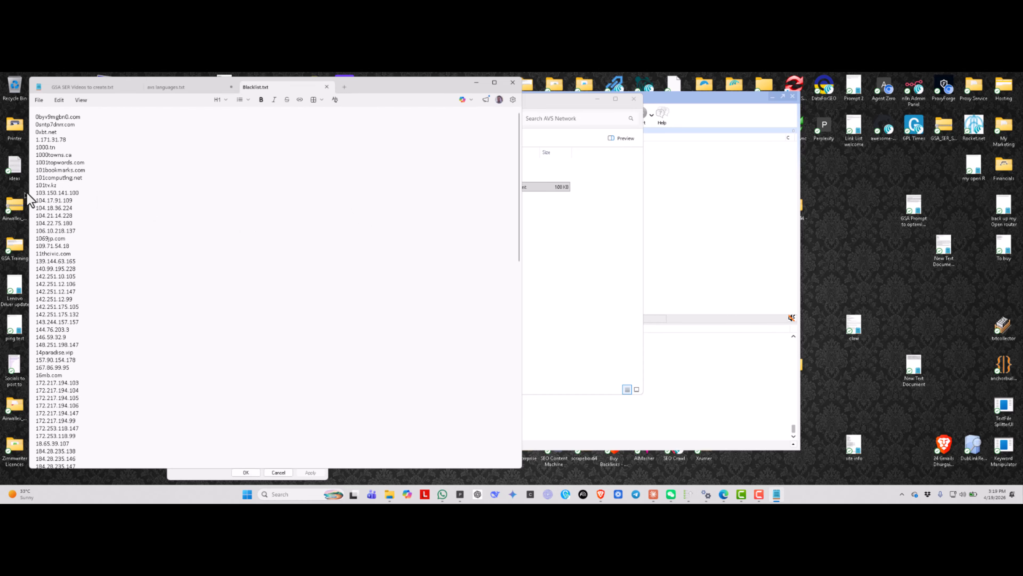
- Read through the domains and IP addresses listed in Blacklist.txt, then close the text editor
{"action": "scroll", "coordinate": [46, 181], "scroll_direction": "down", "scroll_amount": 9}
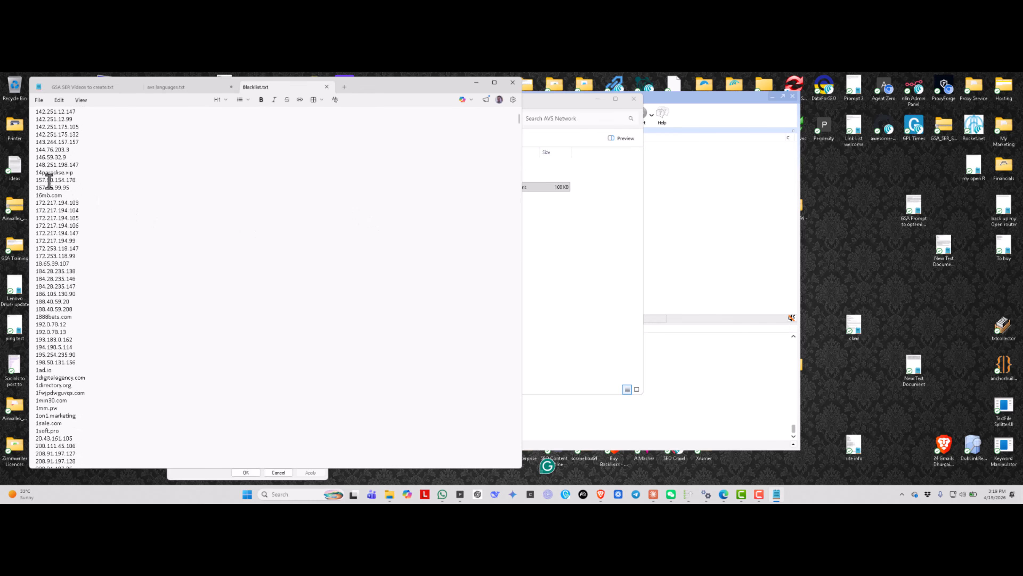
{"action": "scroll", "coordinate": [49, 181], "scroll_direction": "down", "scroll_amount": 6}
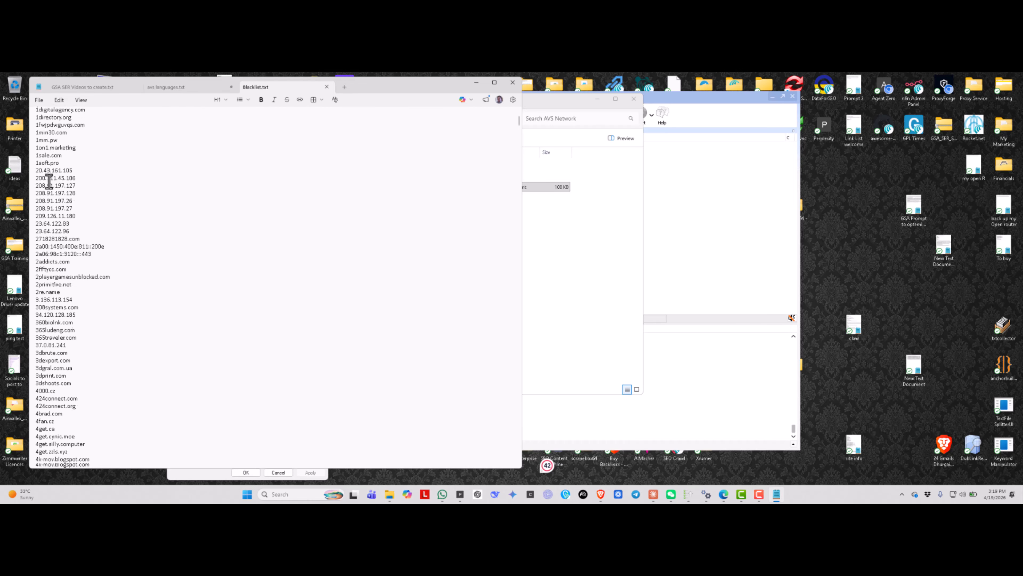
{"action": "scroll", "coordinate": [49, 182], "scroll_direction": "down", "scroll_amount": 20}
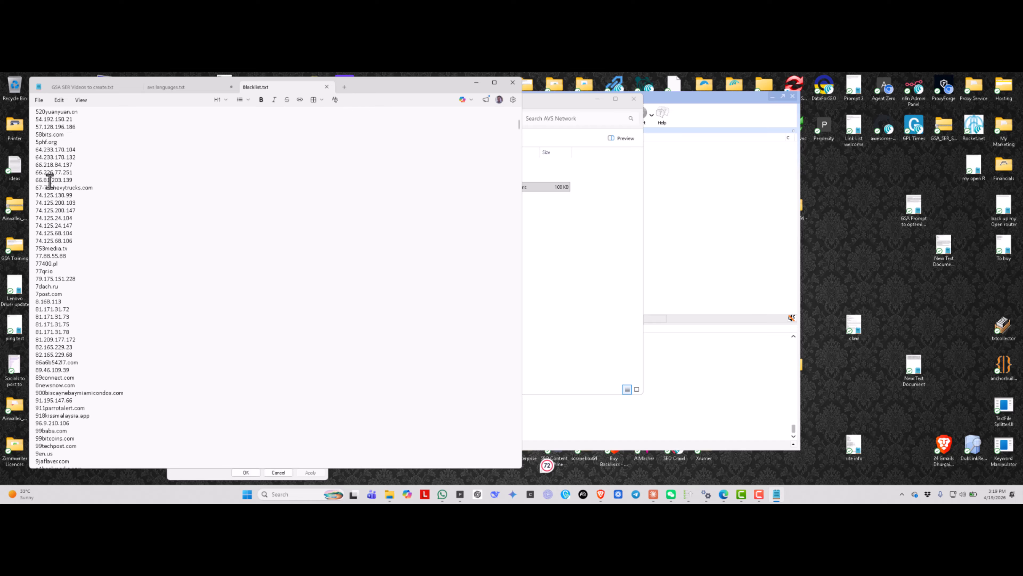
{"action": "scroll", "coordinate": [49, 182], "scroll_direction": "down", "scroll_amount": 20}
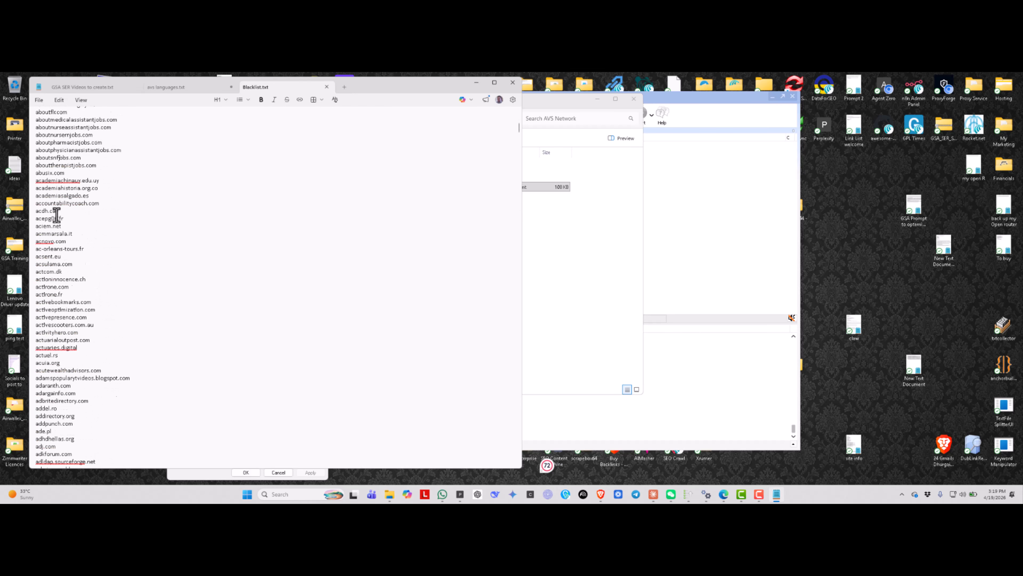
{"action": "scroll", "coordinate": [57, 214], "scroll_direction": "down", "scroll_amount": 20}
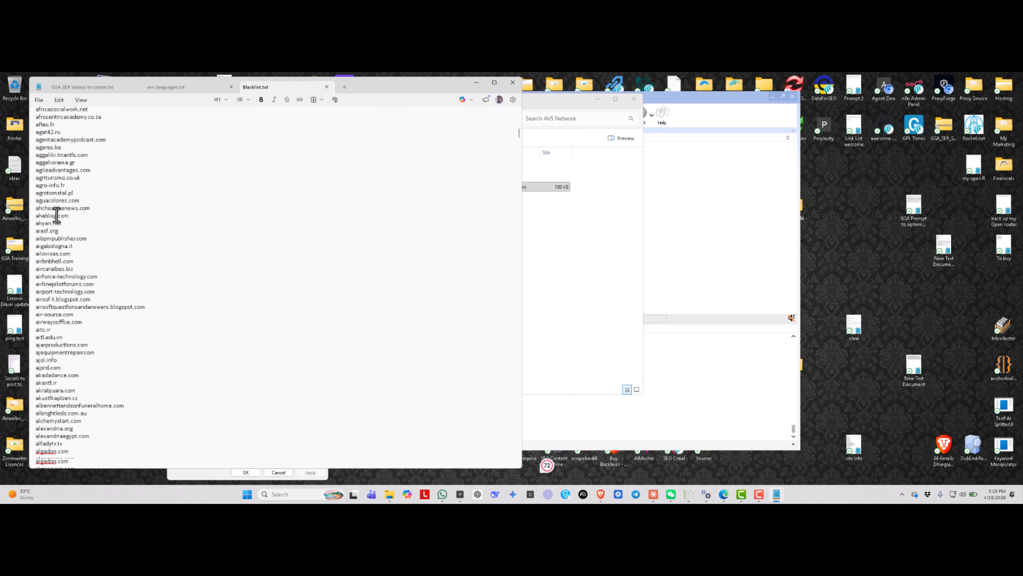
{"action": "scroll", "coordinate": [56, 215], "scroll_direction": "down", "scroll_amount": 20}
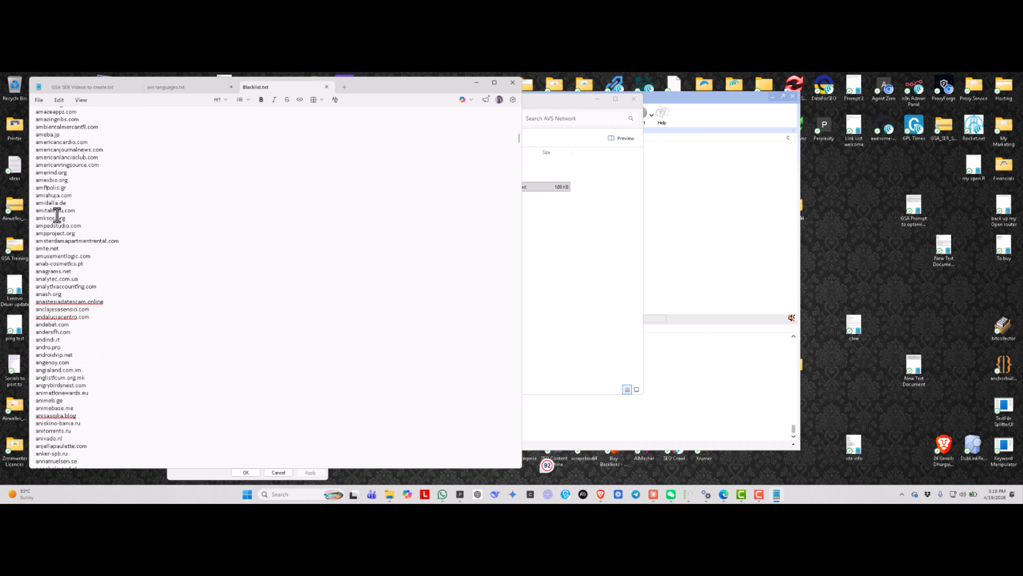
{"action": "scroll", "coordinate": [56, 216], "scroll_direction": "down", "scroll_amount": 20}
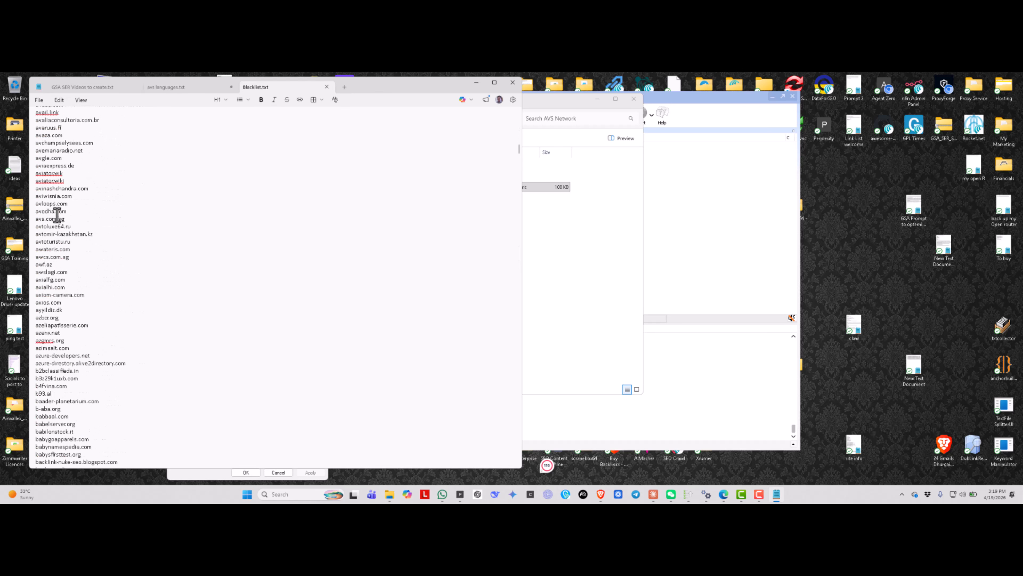
{"action": "scroll", "coordinate": [57, 215], "scroll_direction": "down", "scroll_amount": 12}
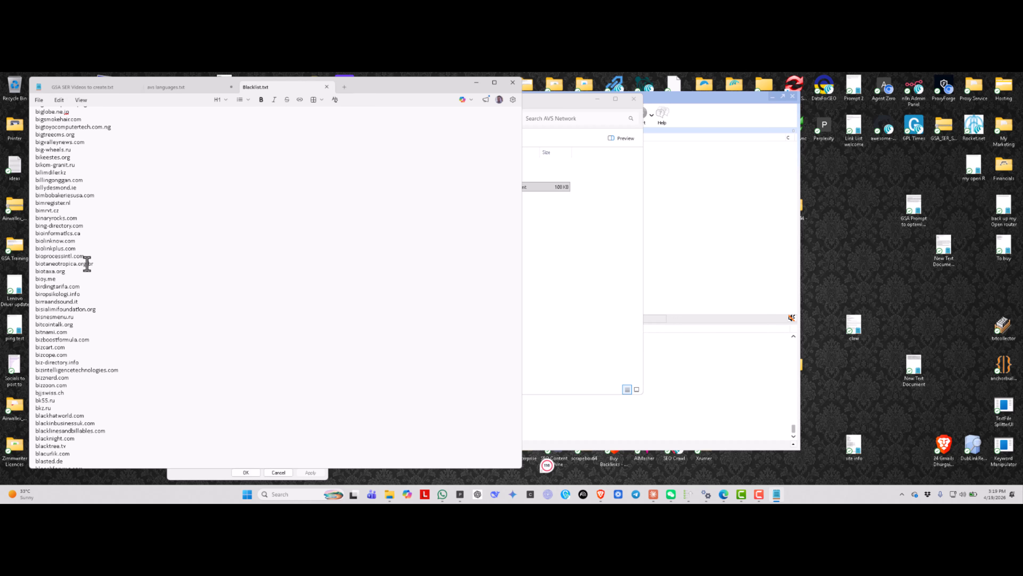
{"action": "left_click", "coordinate": [326, 86]}
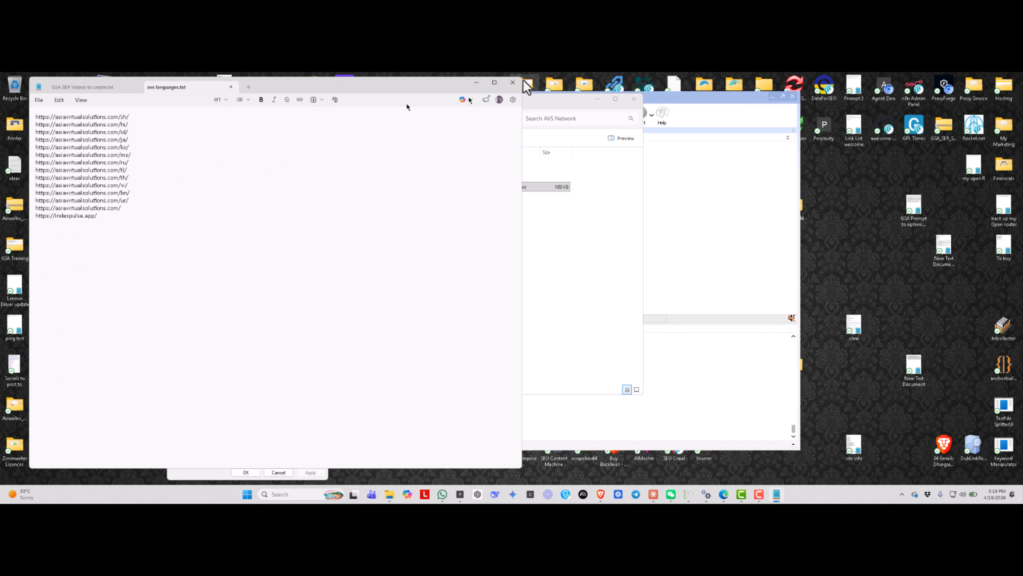
{"action": "left_click", "coordinate": [513, 83]}
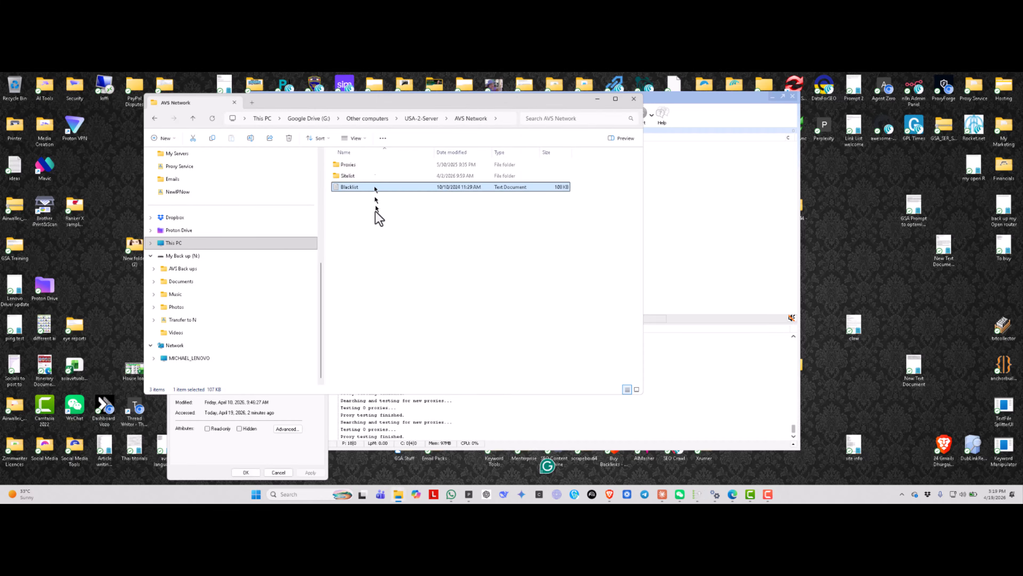
- Select the shared Blacklist file, then close its folder window and cancel the avs languages properties dialog
{"action": "left_click", "coordinate": [345, 163]}
{"action": "left_click", "coordinate": [348, 187]}
{"action": "left_click", "coordinate": [634, 99]}
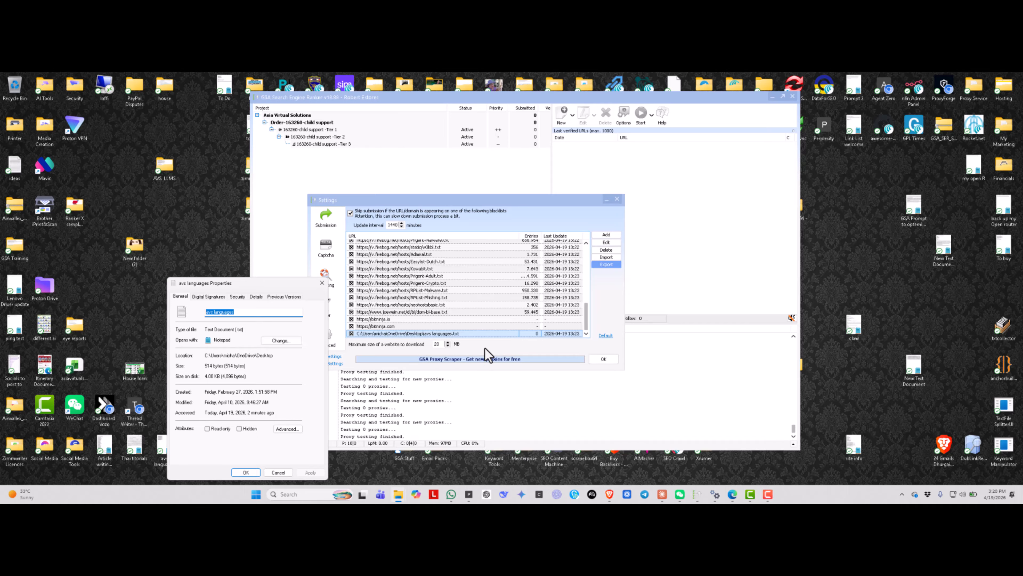
{"action": "left_click", "coordinate": [279, 472]}
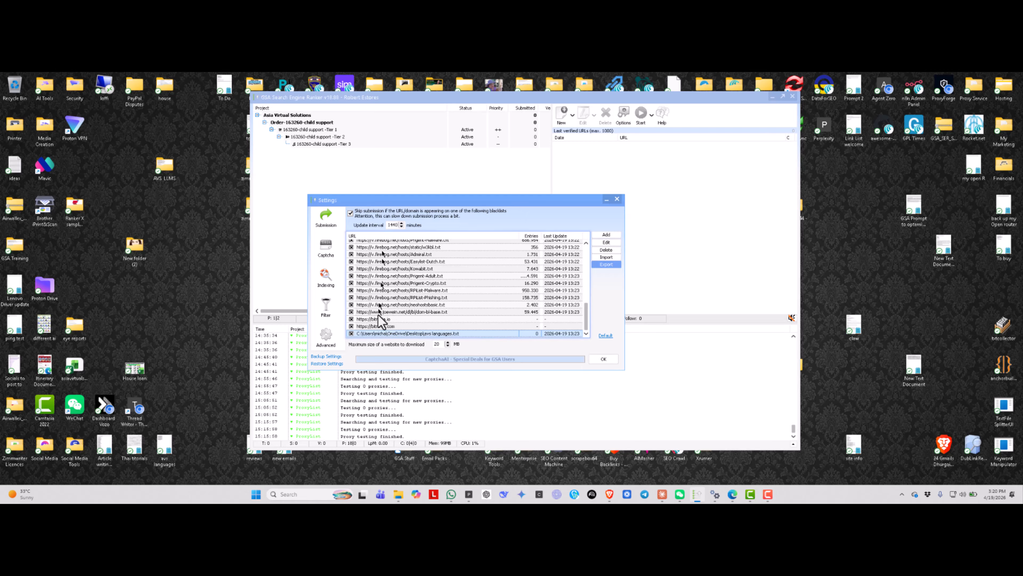
- Disable the Prigent-Adult.txt blacklist source and turn off skipping submission for URLs or domains on the blacklists
{"action": "left_click", "coordinate": [351, 275]}
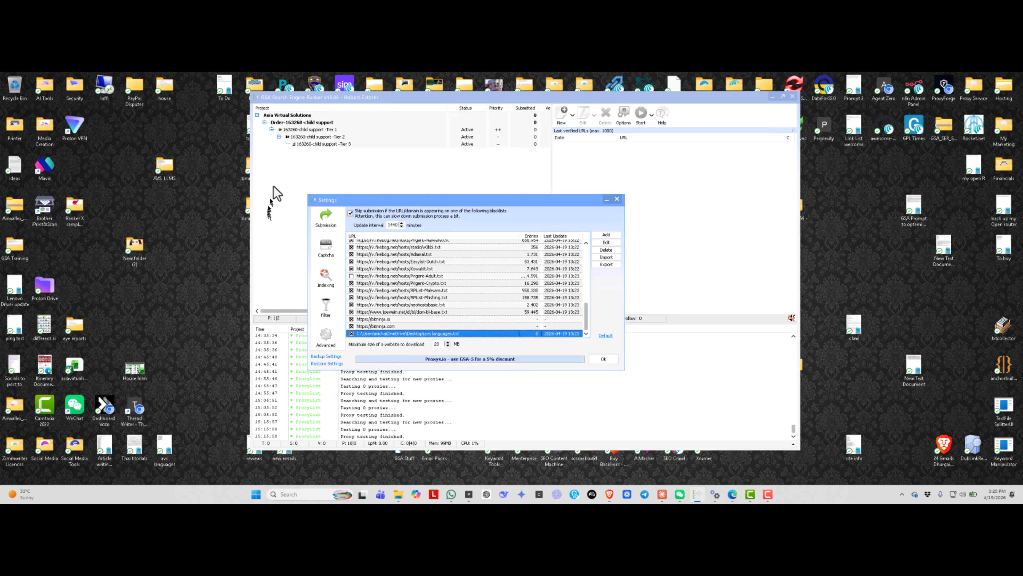
{"action": "left_click", "coordinate": [616, 361]}
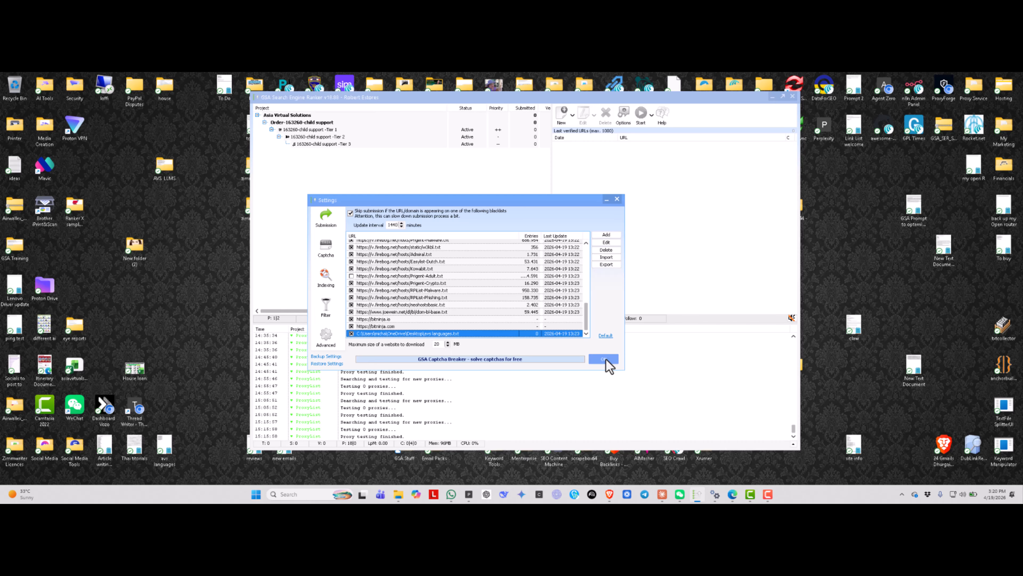
{"action": "left_click", "coordinate": [350, 214]}
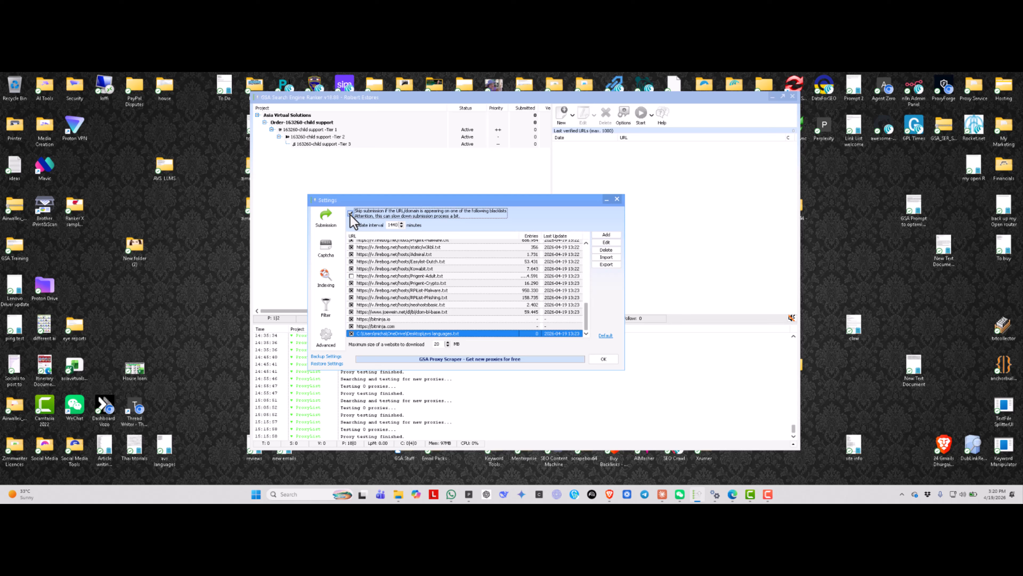
{"action": "left_click", "coordinate": [350, 214]}
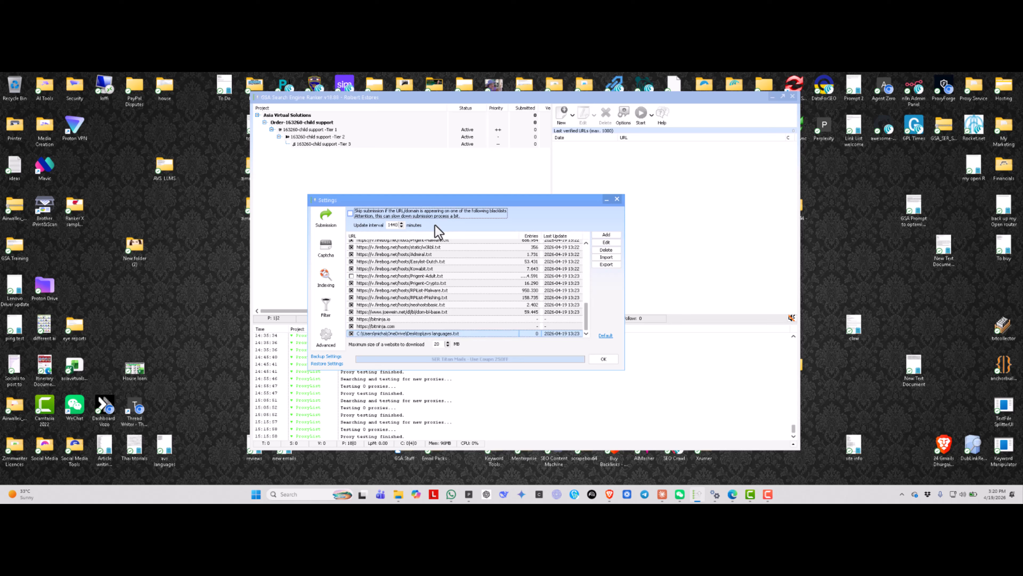
- Re-enable the Prigent-Adult.txt source, turn on skipping submission for blacklisted URLs or domains, and confirm the settings
{"action": "right_click", "coordinate": [388, 266]}
{"action": "left_click", "coordinate": [407, 270]}
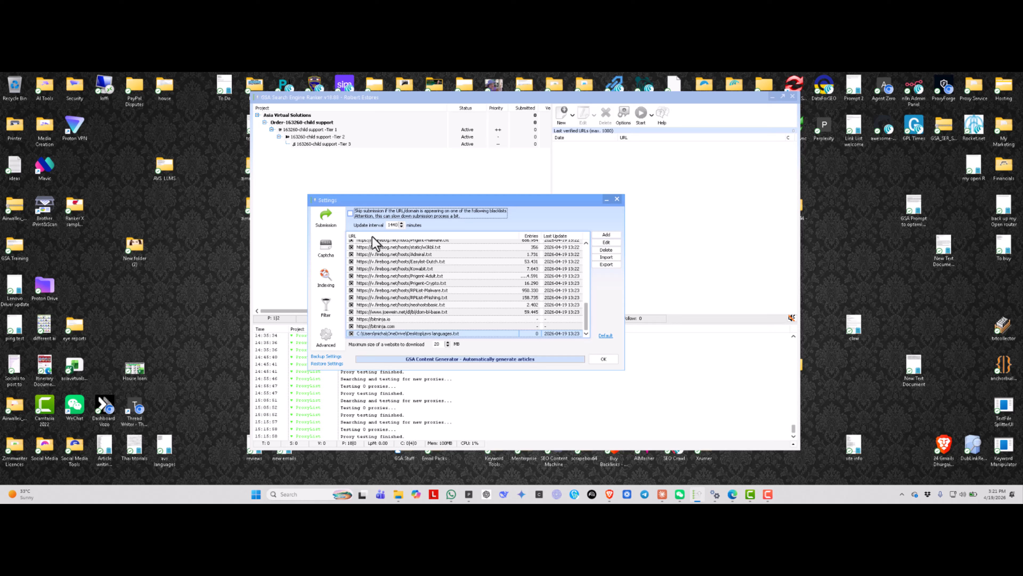
{"action": "left_click", "coordinate": [351, 213]}
{"action": "left_click", "coordinate": [603, 359]}
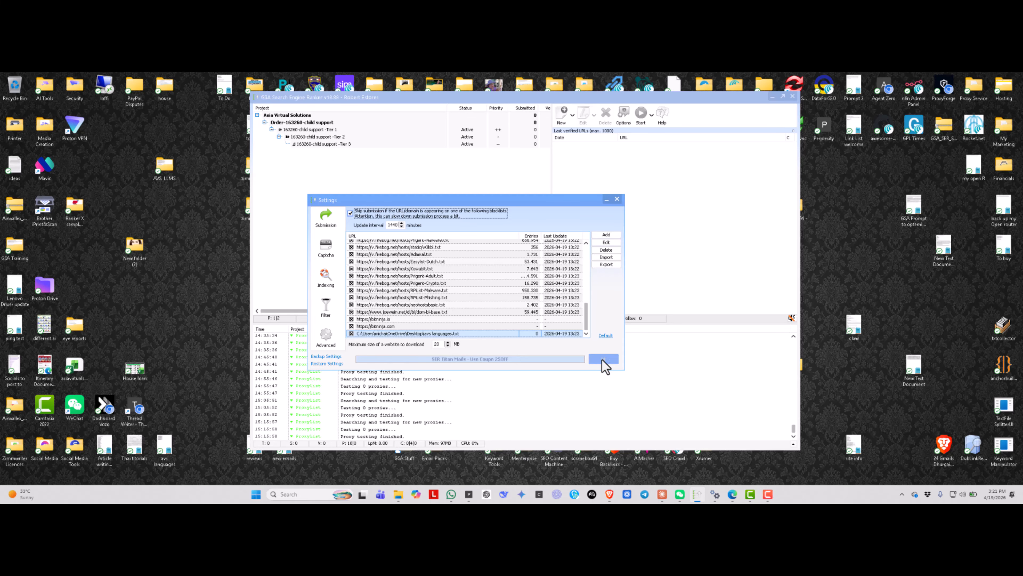